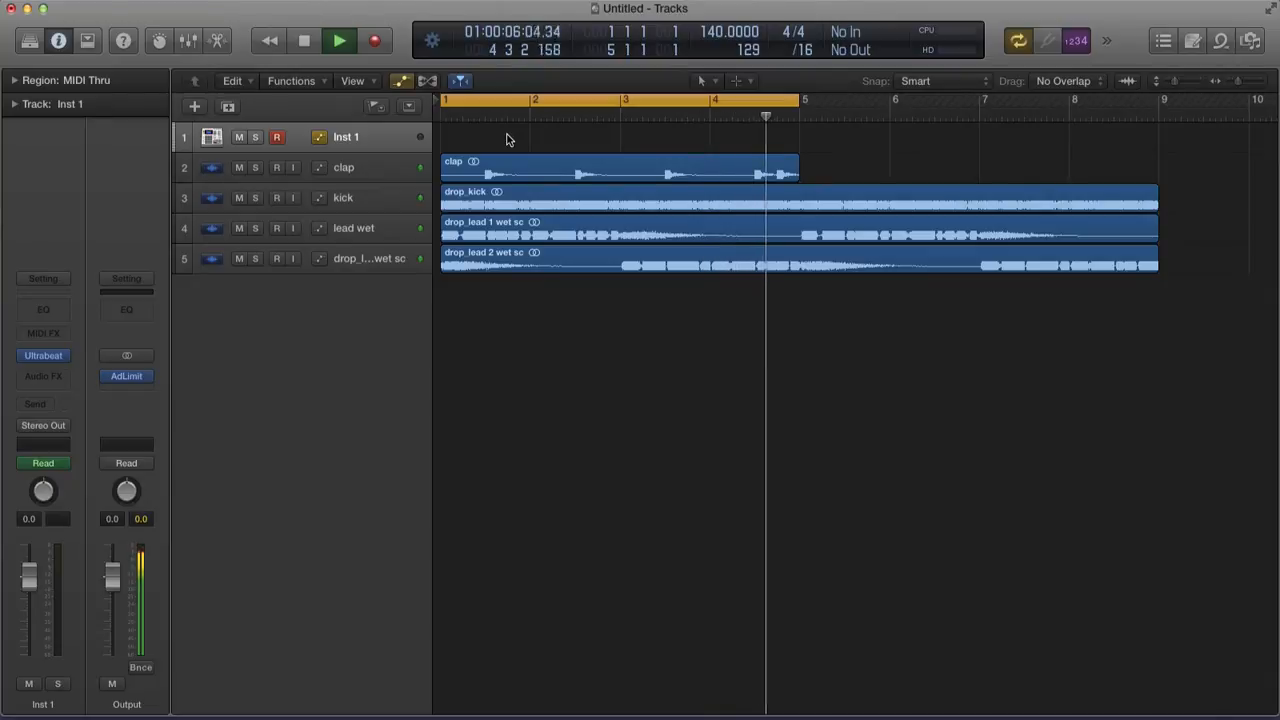
Stop playback so the playhead returns to bar 1
key(space)
Draw a region at bar 4 with the Pencil tool and set the cycle to bars 4–5
key(t)
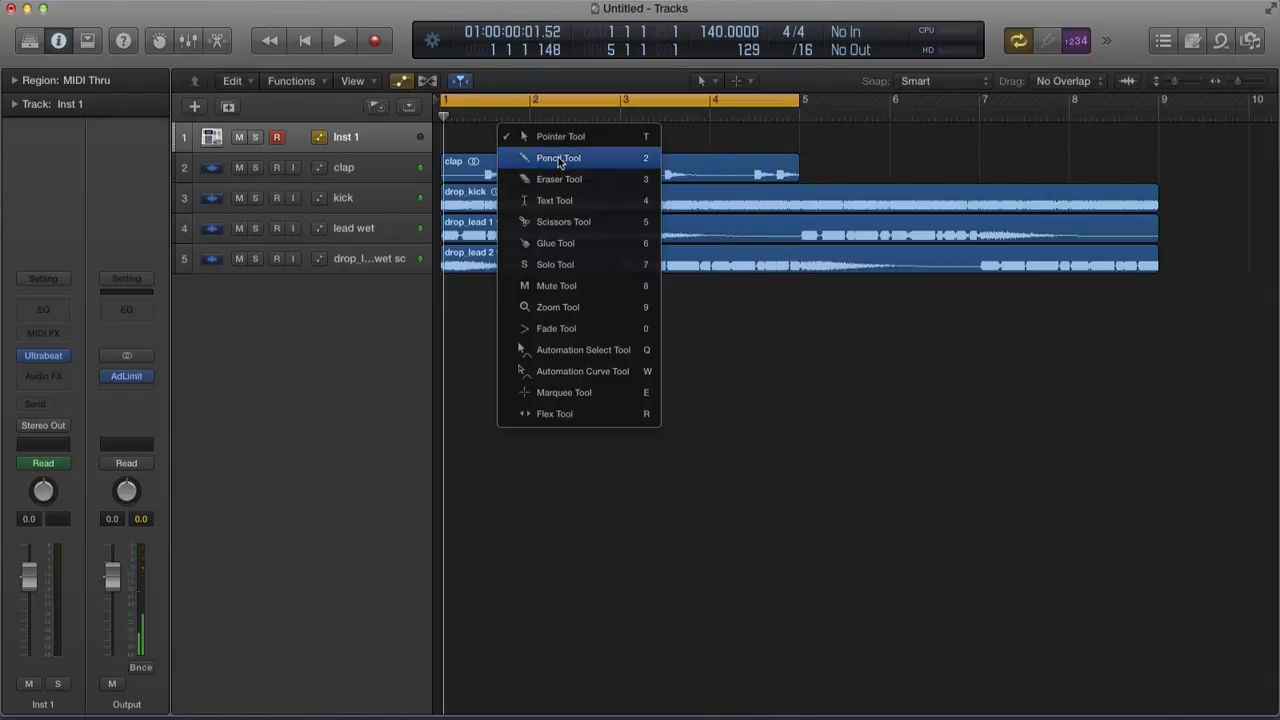
key(p)
click(714, 137)
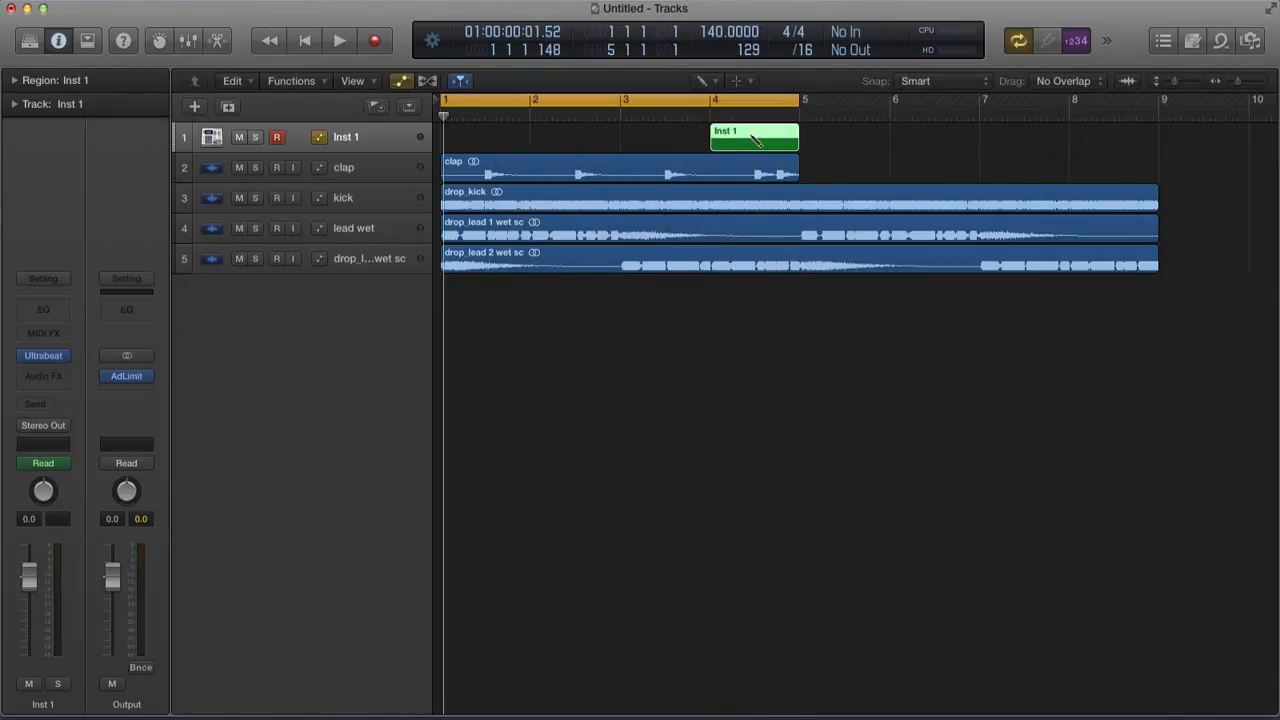
click(706, 102)
drag(712, 104, 800, 105)
Open the Inst 1 region in the Piano Roll and set the display division to /32
double_click(738, 143)
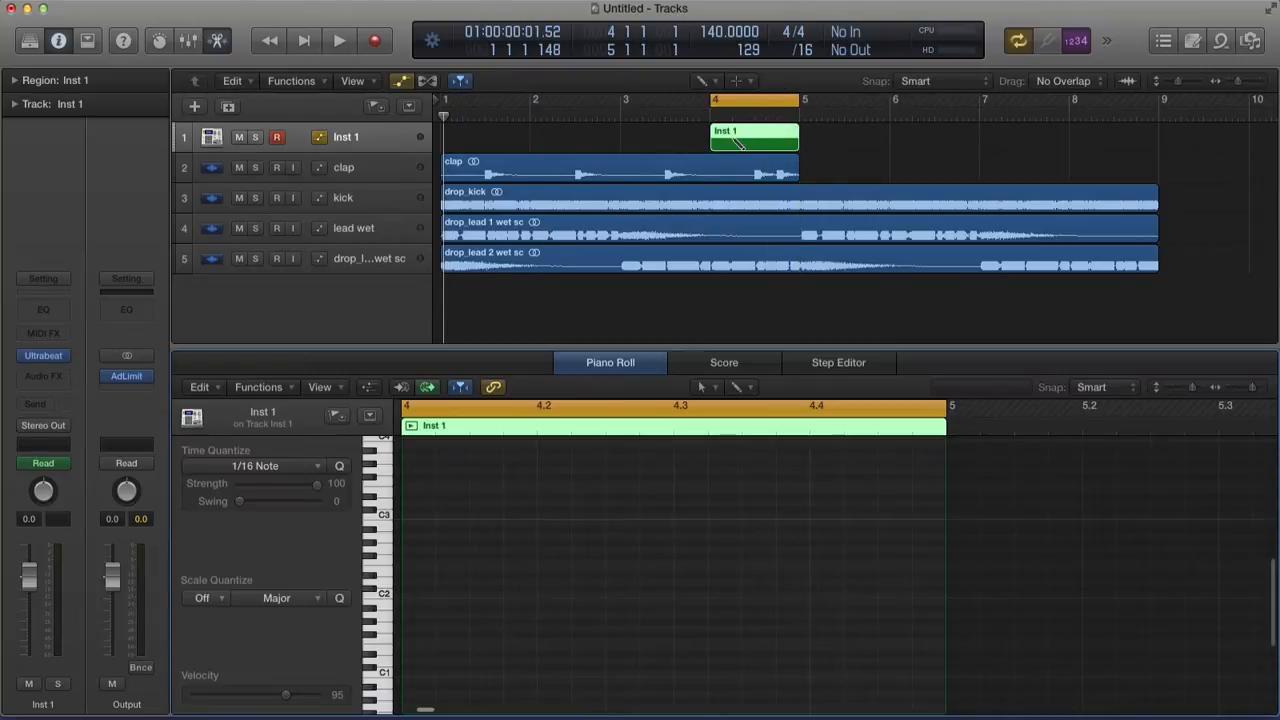
key(t)
key(t)
scroll(750, 99, right, 5)
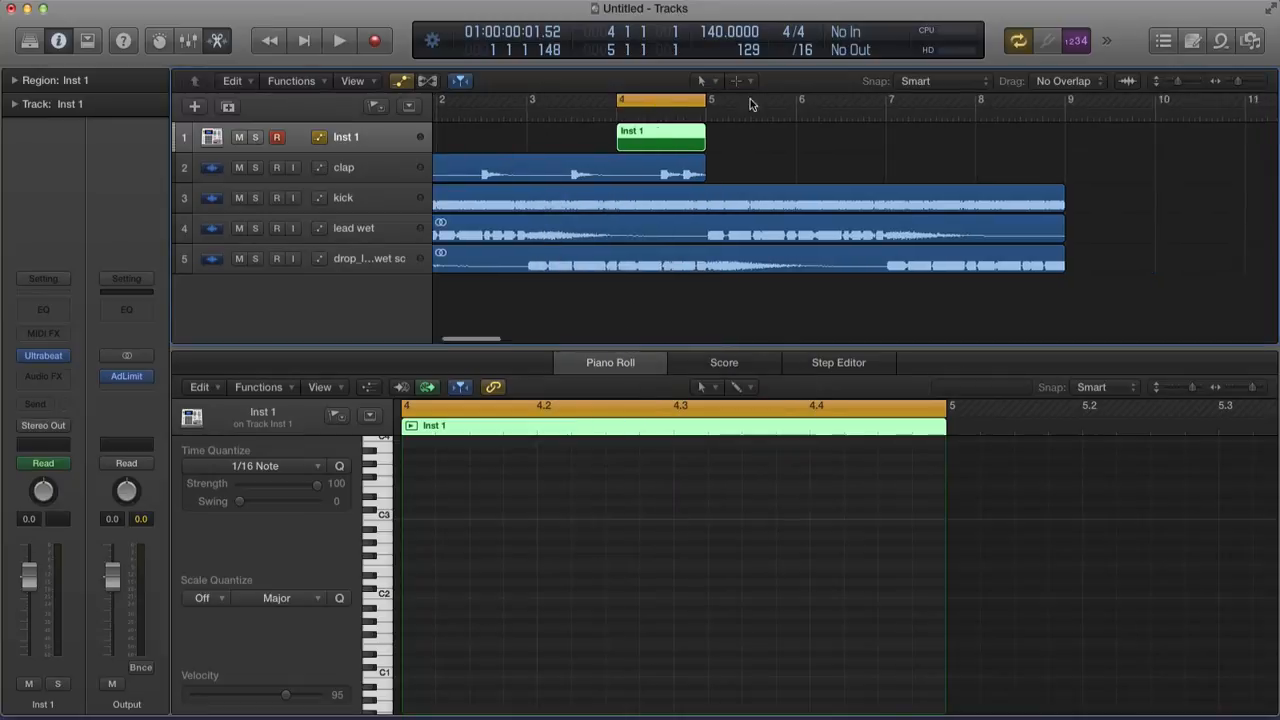
scroll(753, 182, left, 5)
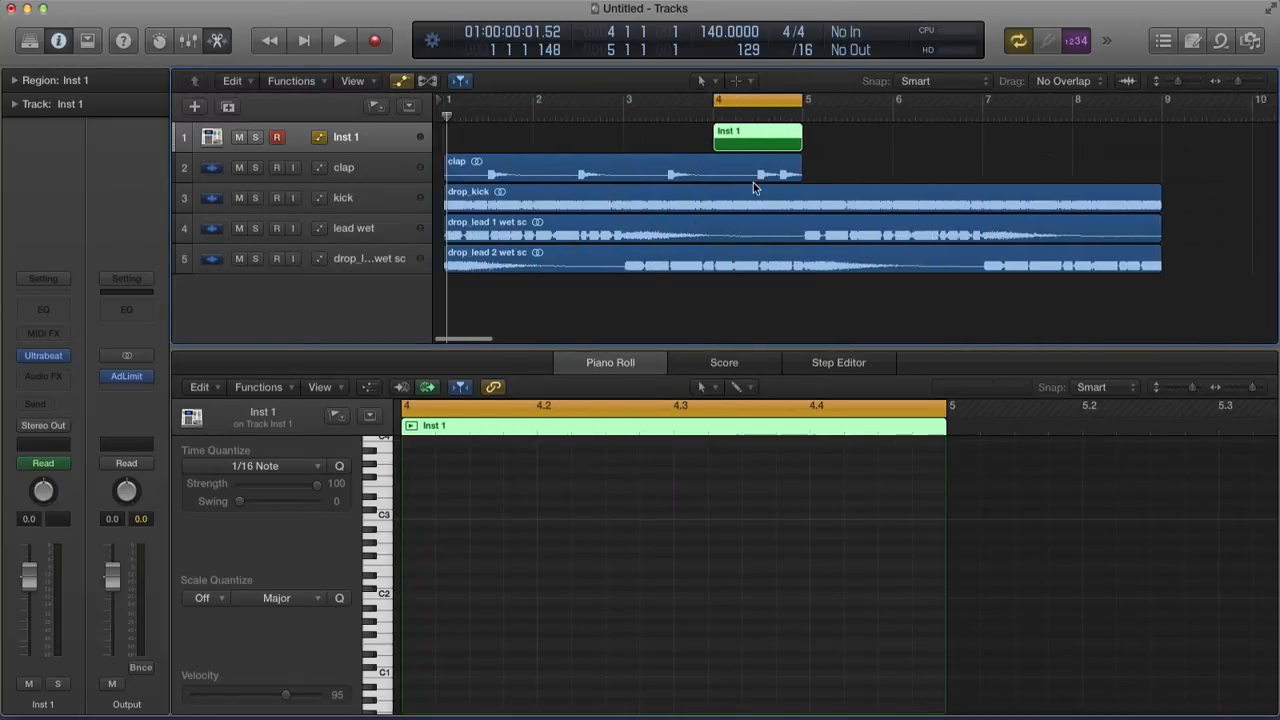
click(800, 49)
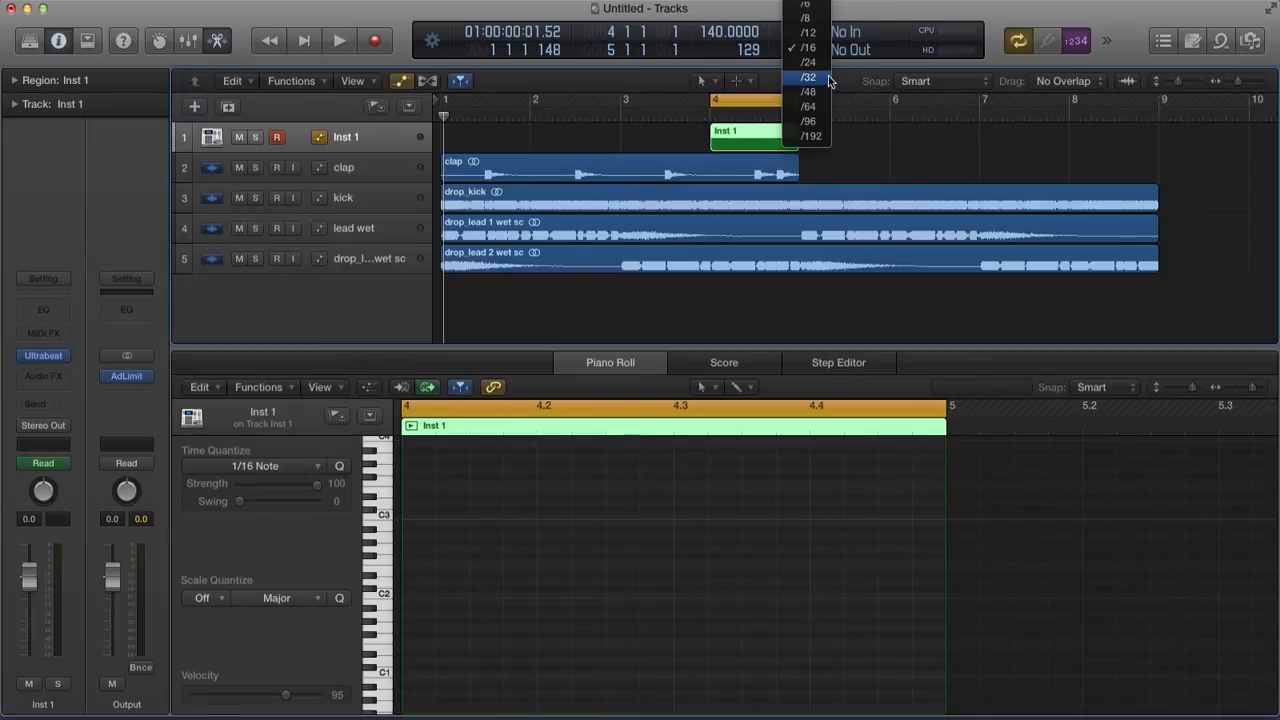
click(829, 78)
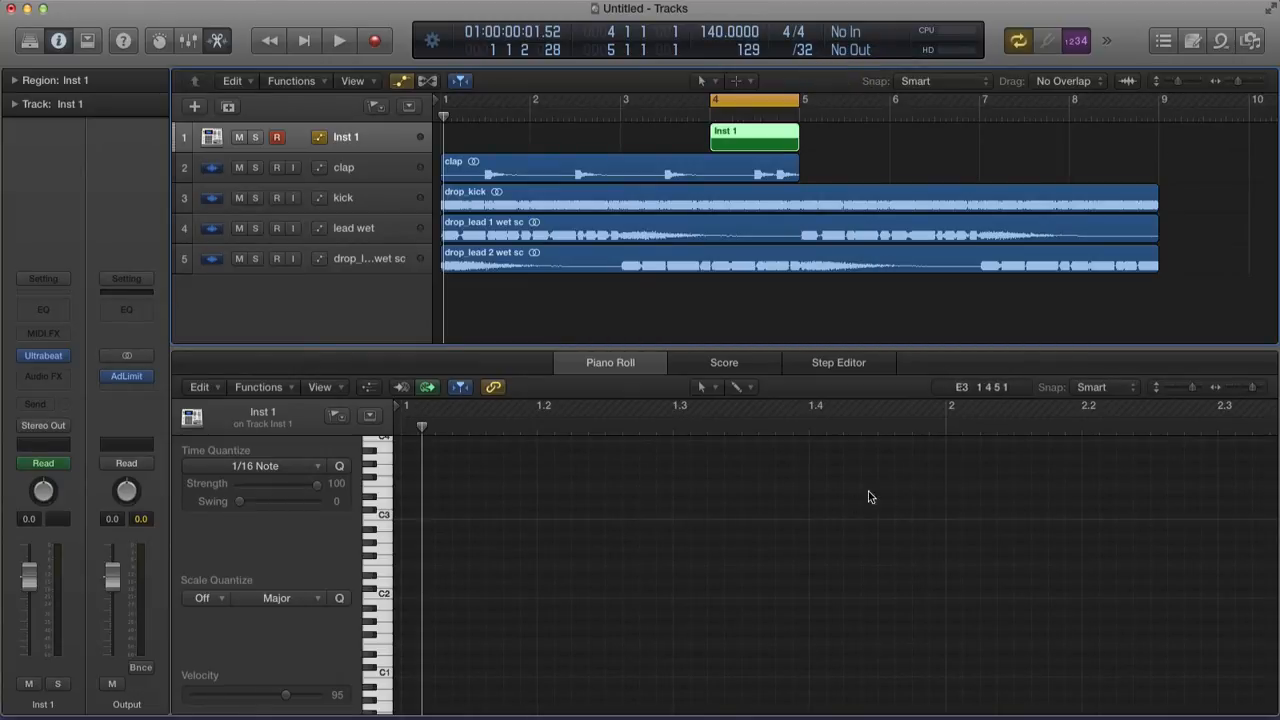
Audition the C1 key and lower the Inst 1 volume to -3.7
scroll(529, 498, right, 5)
scroll(523, 503, right, 10)
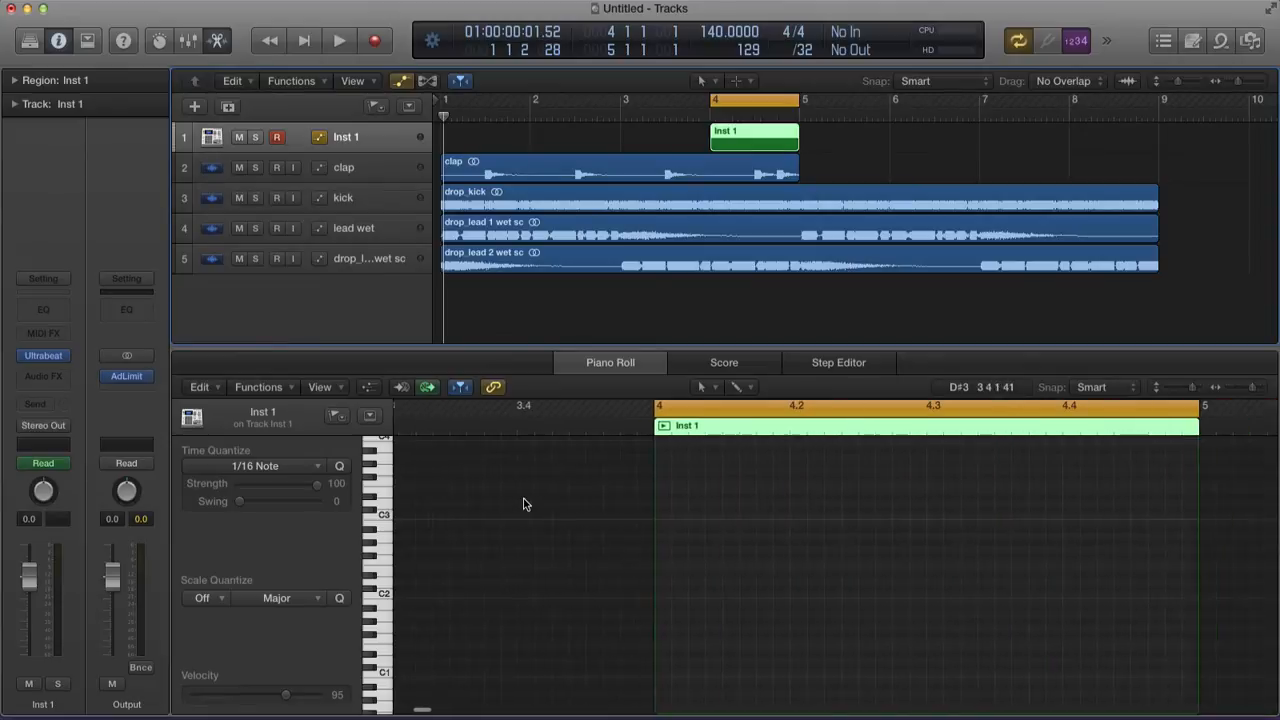
scroll(707, 490, down, 3)
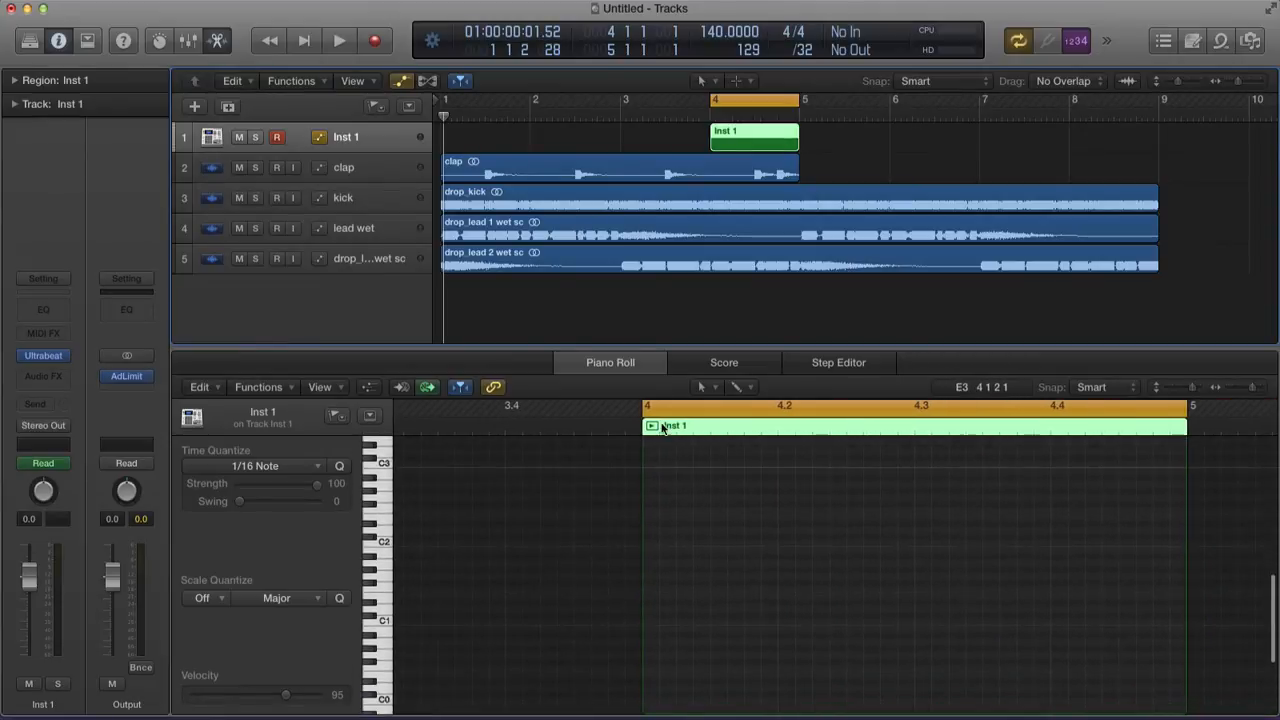
click(380, 621)
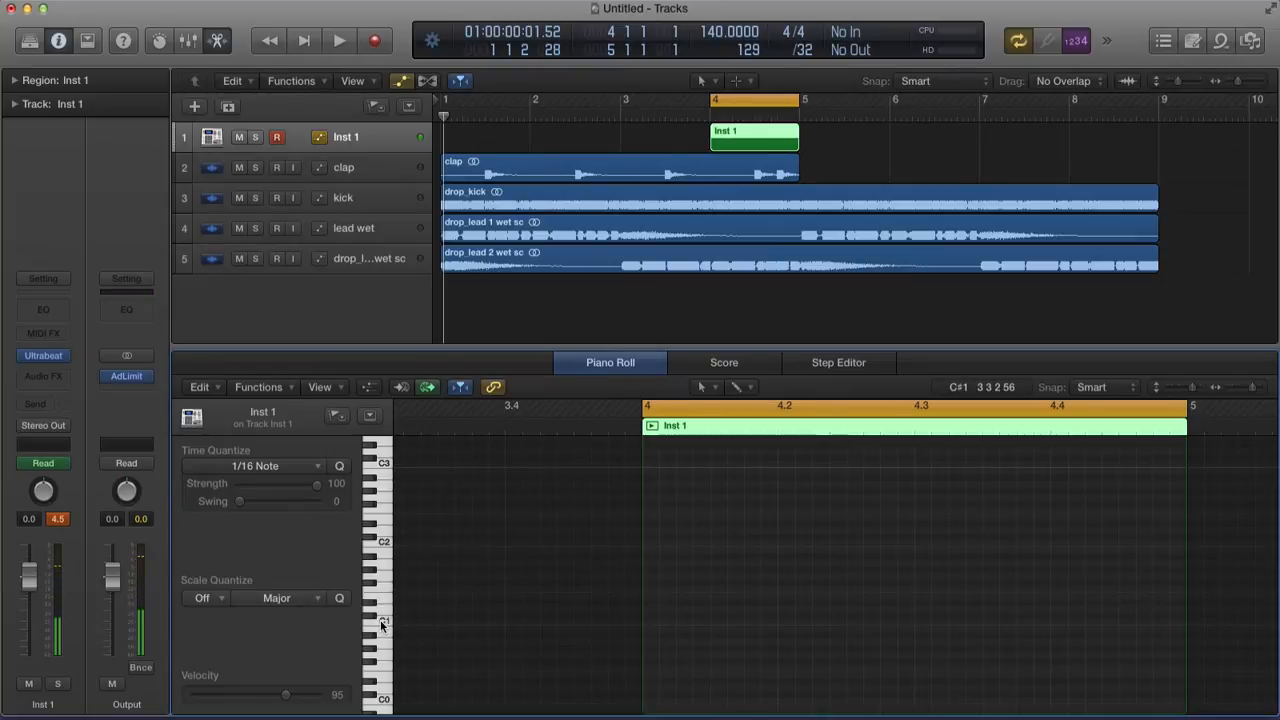
click(380, 620)
drag(29, 576, 29, 591)
click(383, 620)
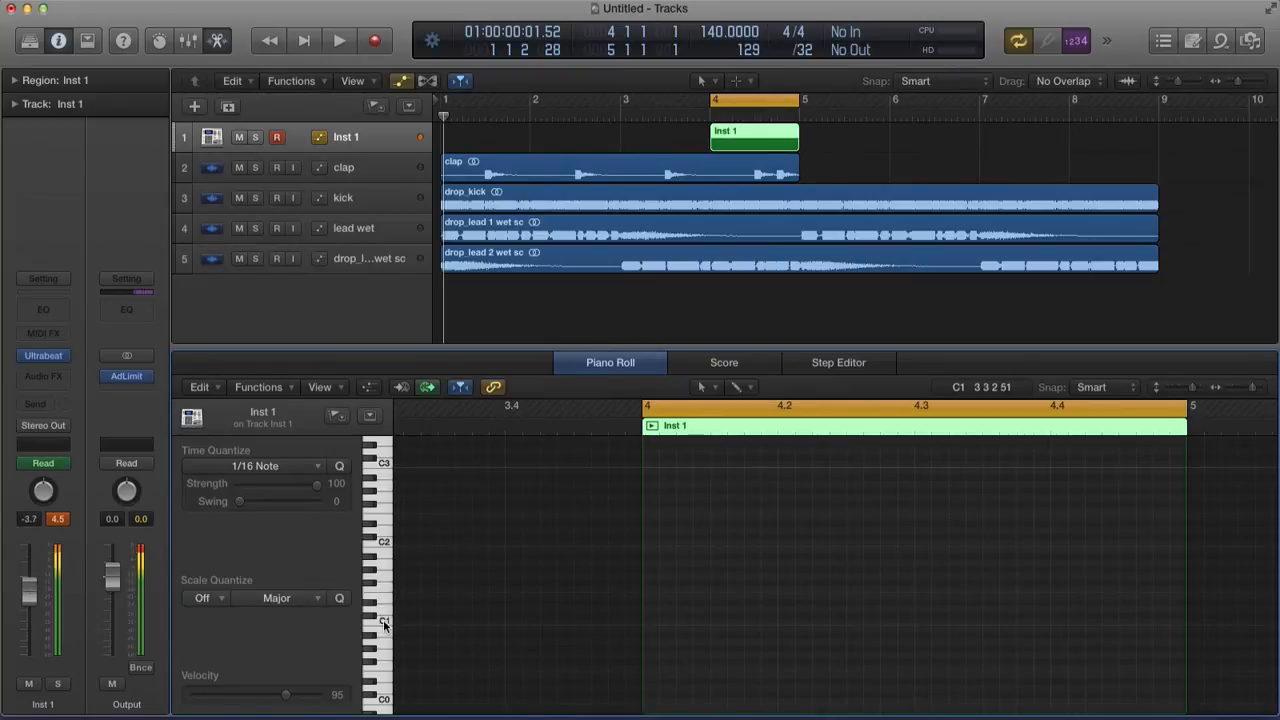
Switch the Piano Roll to the Pencil tool for drawing notes
key(t)
click(491, 642)
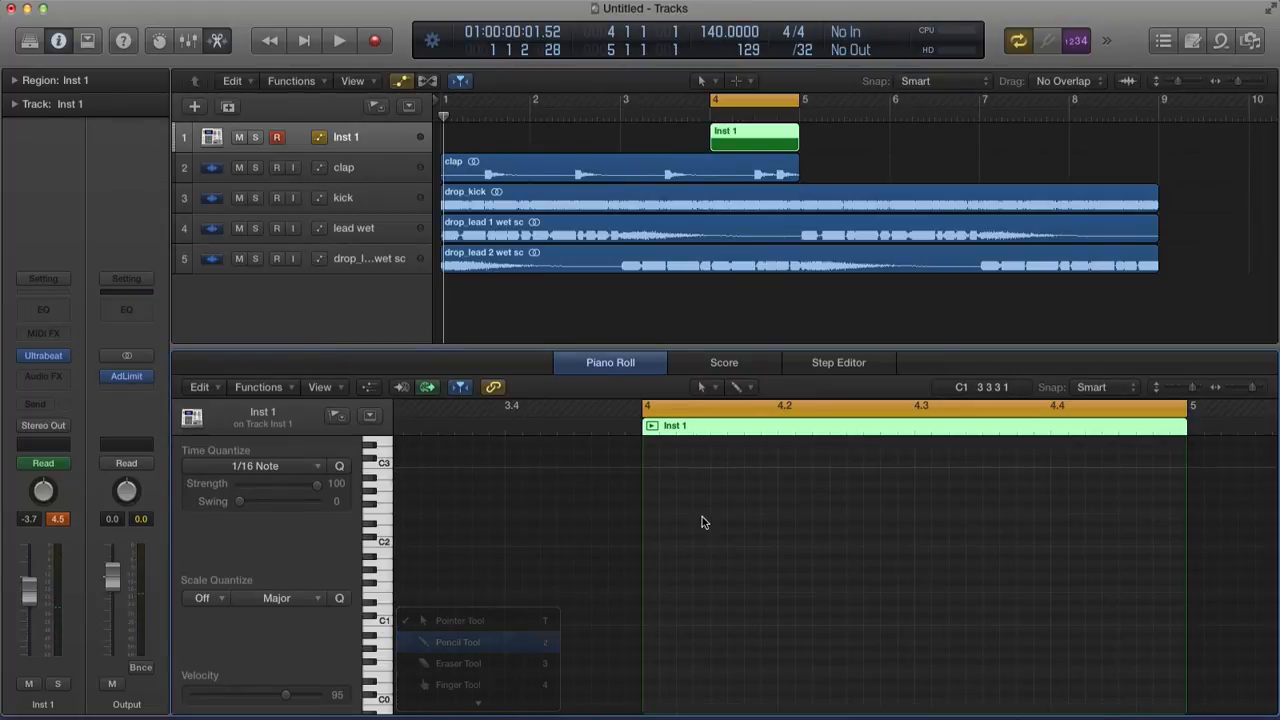
scroll(712, 520, down, 1)
scroll(718, 522, down, 1)
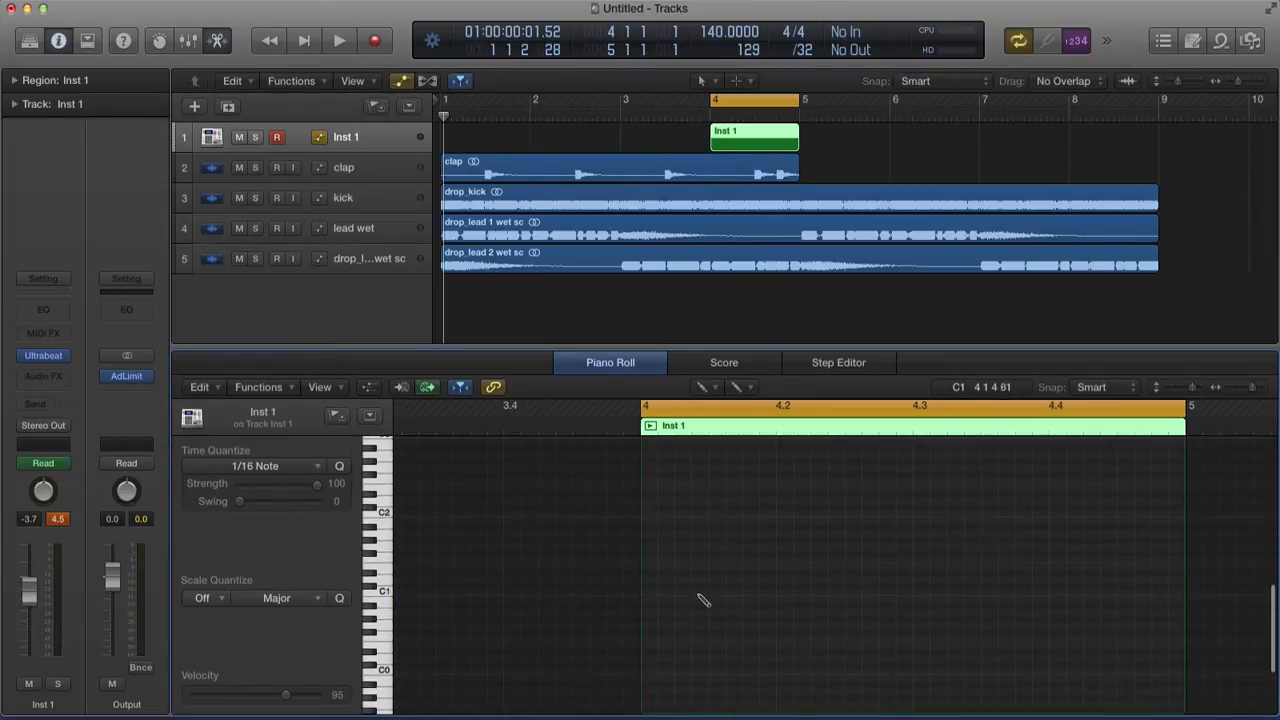
Pencil in a row of short C1 notes across the first half of bar 4
click(648, 592)
click(682, 592)
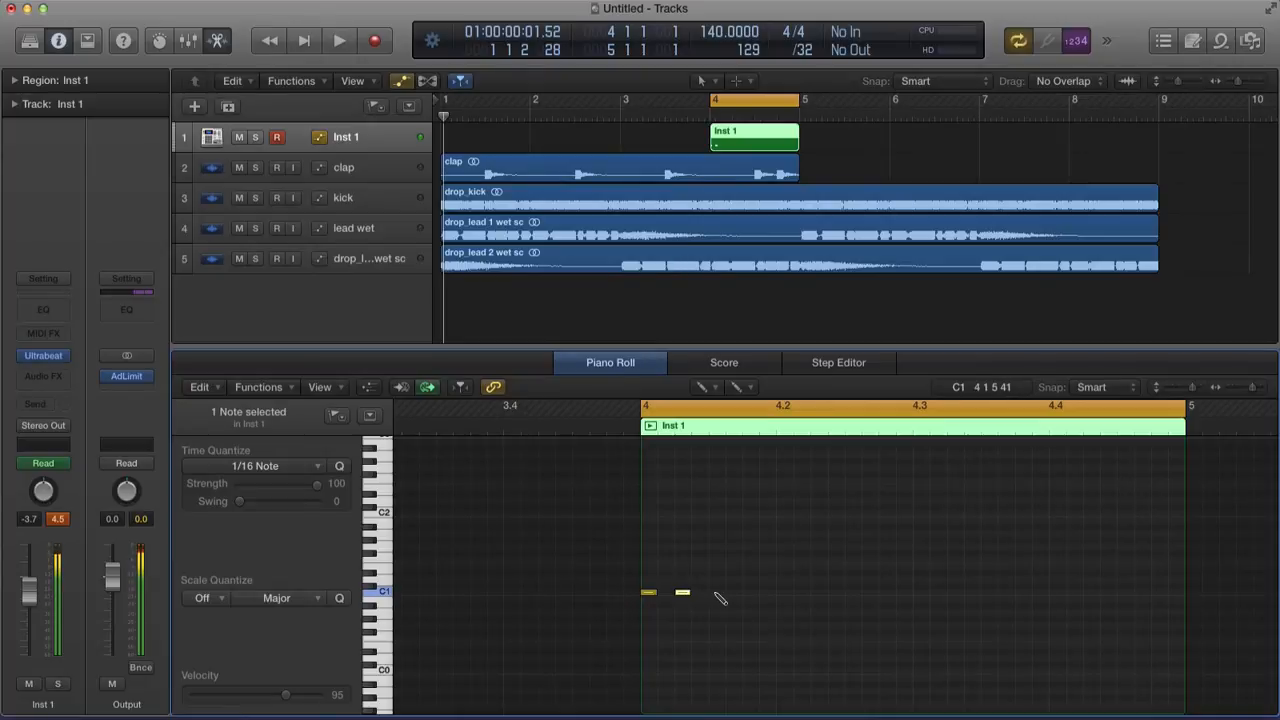
click(716, 592)
click(750, 592)
click(784, 592)
click(818, 592)
click(852, 592)
click(886, 592)
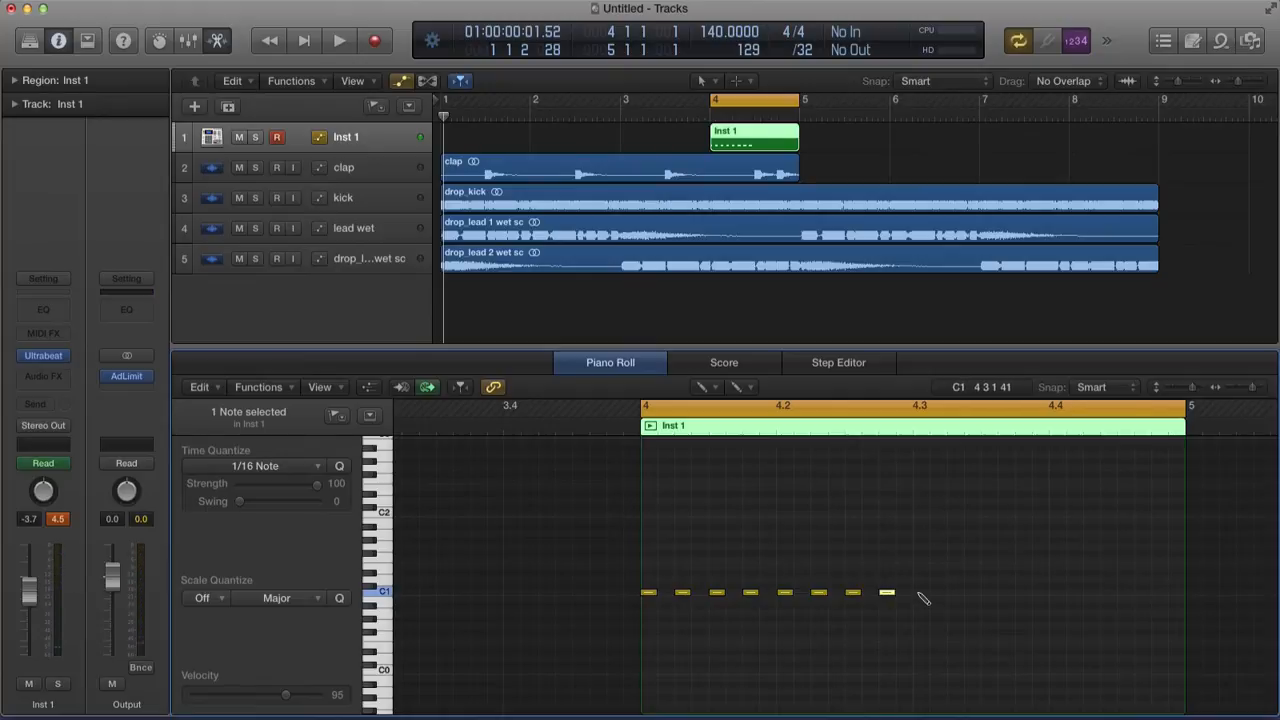
Add more short C1 notes up to bar 5 and play the pattern
click(920, 592)
click(937, 592)
click(955, 592)
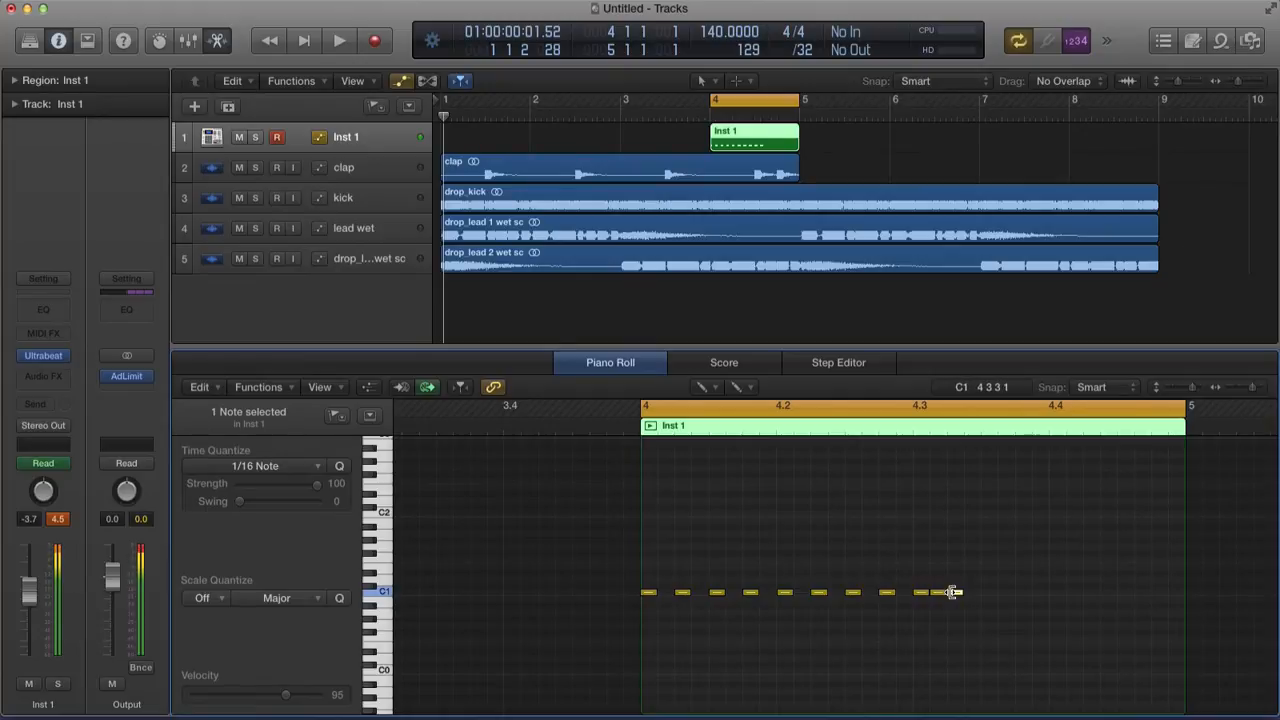
click(989, 592)
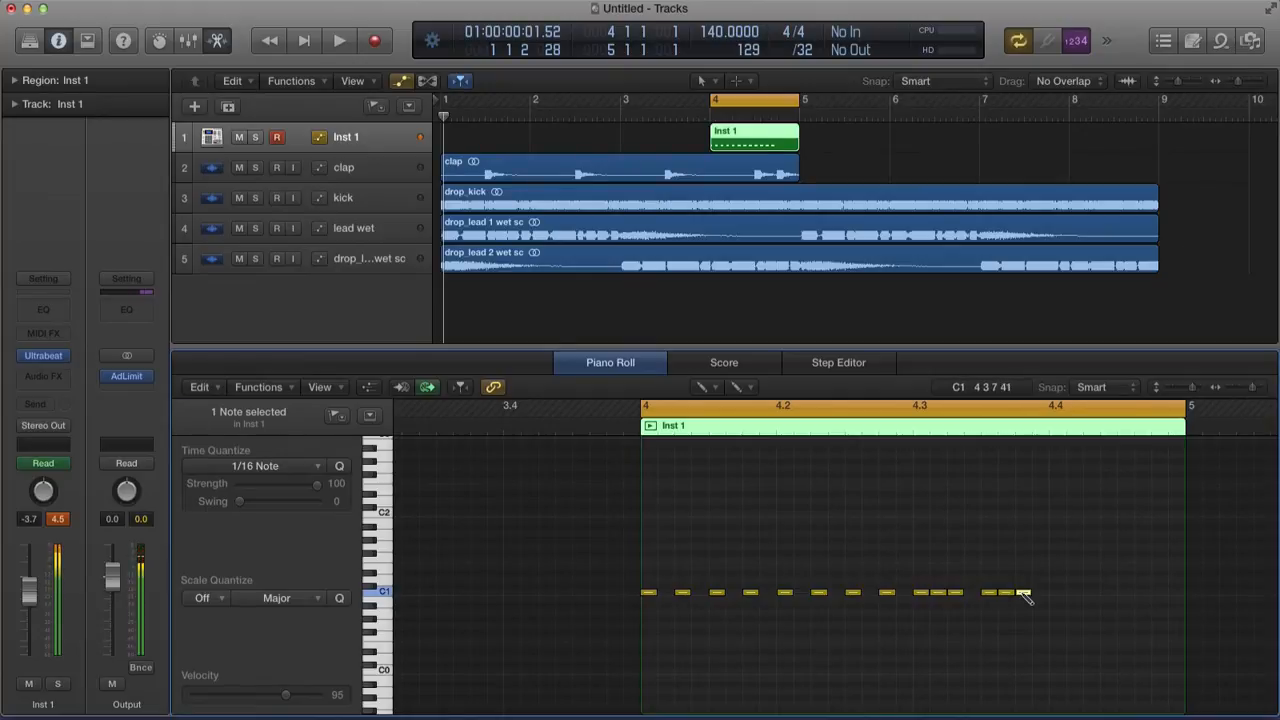
click(1057, 592)
click(1074, 592)
click(1089, 592)
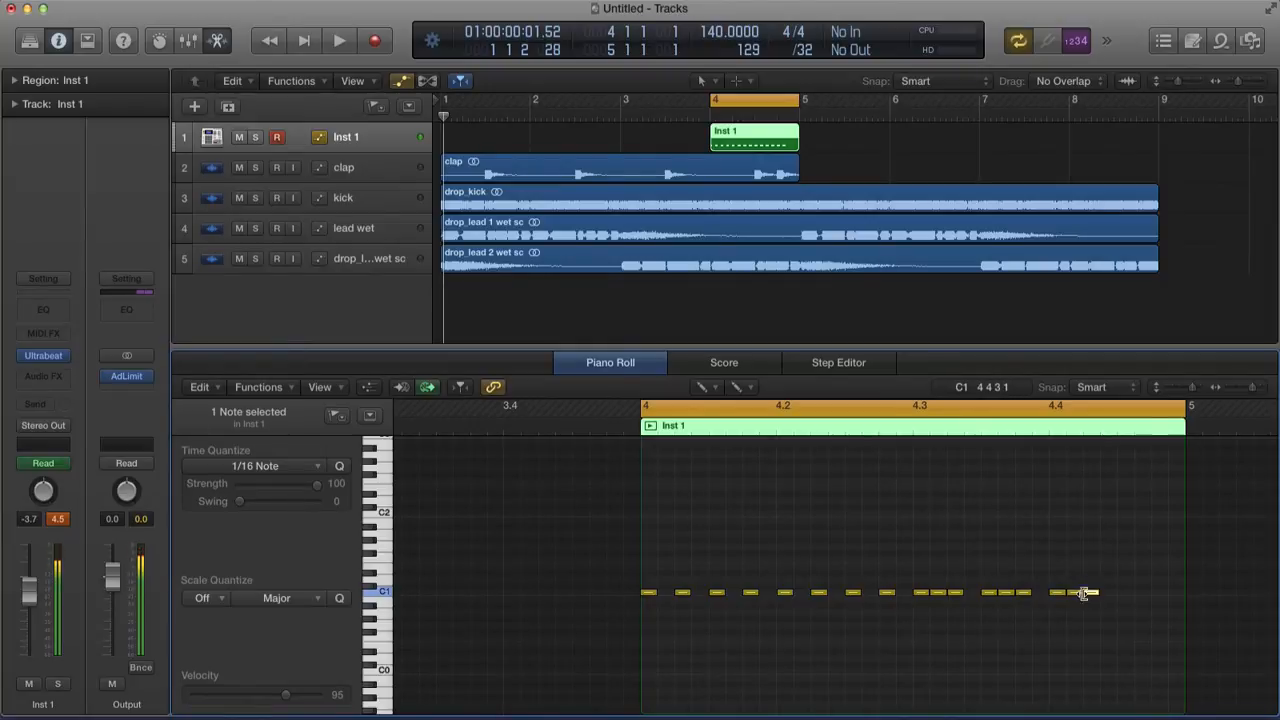
click(1125, 592)
click(1142, 592)
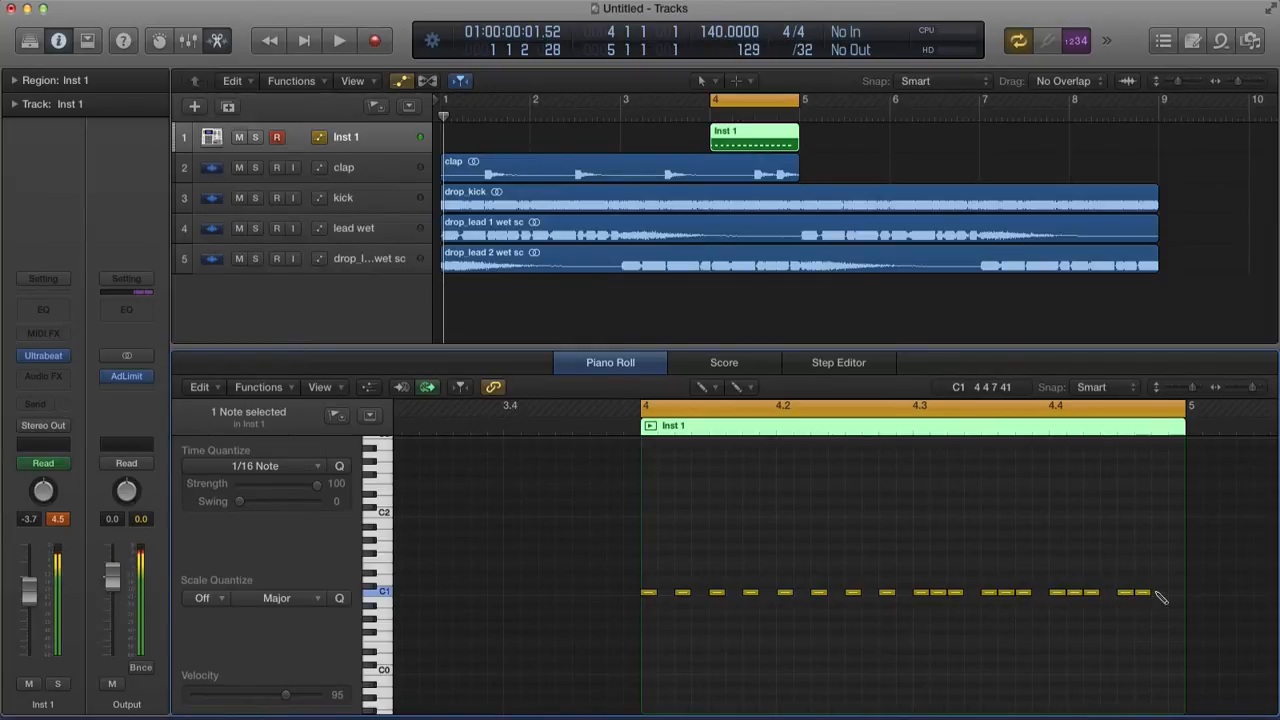
click(1157, 592)
key(space)
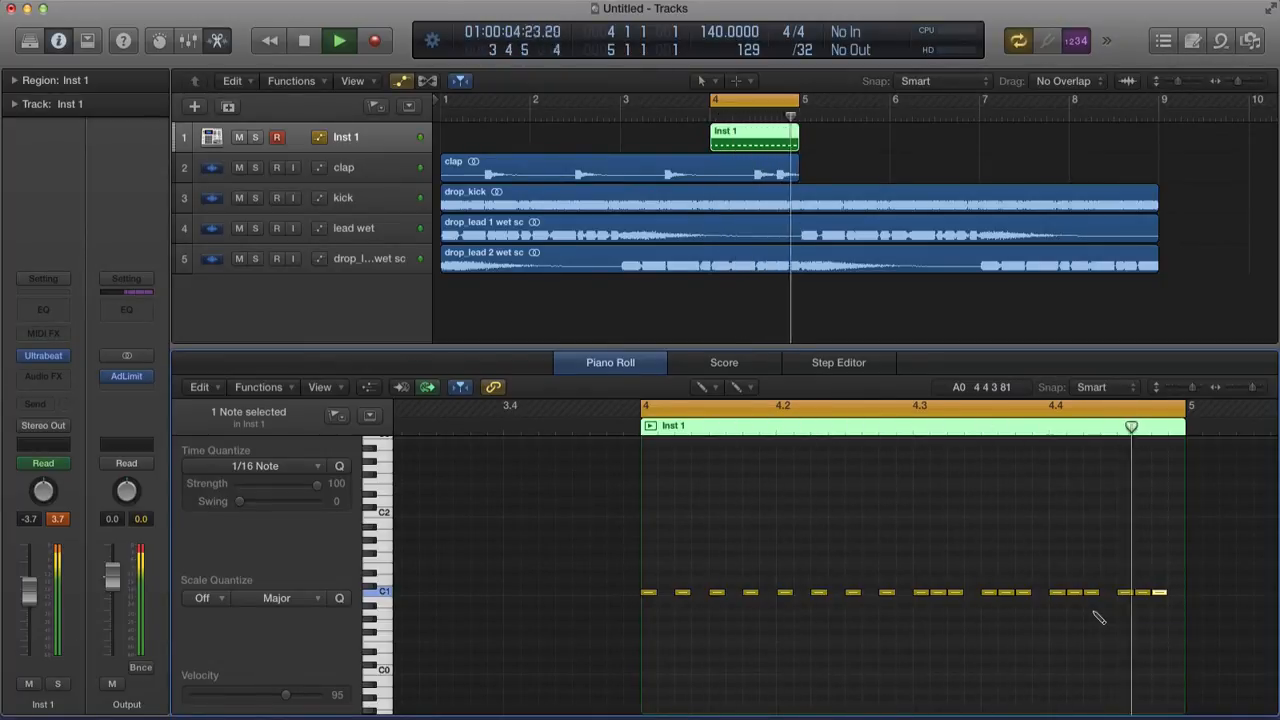
Fill the gaps near beat 4.2 with extra C1 notes, check playback, and leave drawing mode
key(space)
click(665, 592)
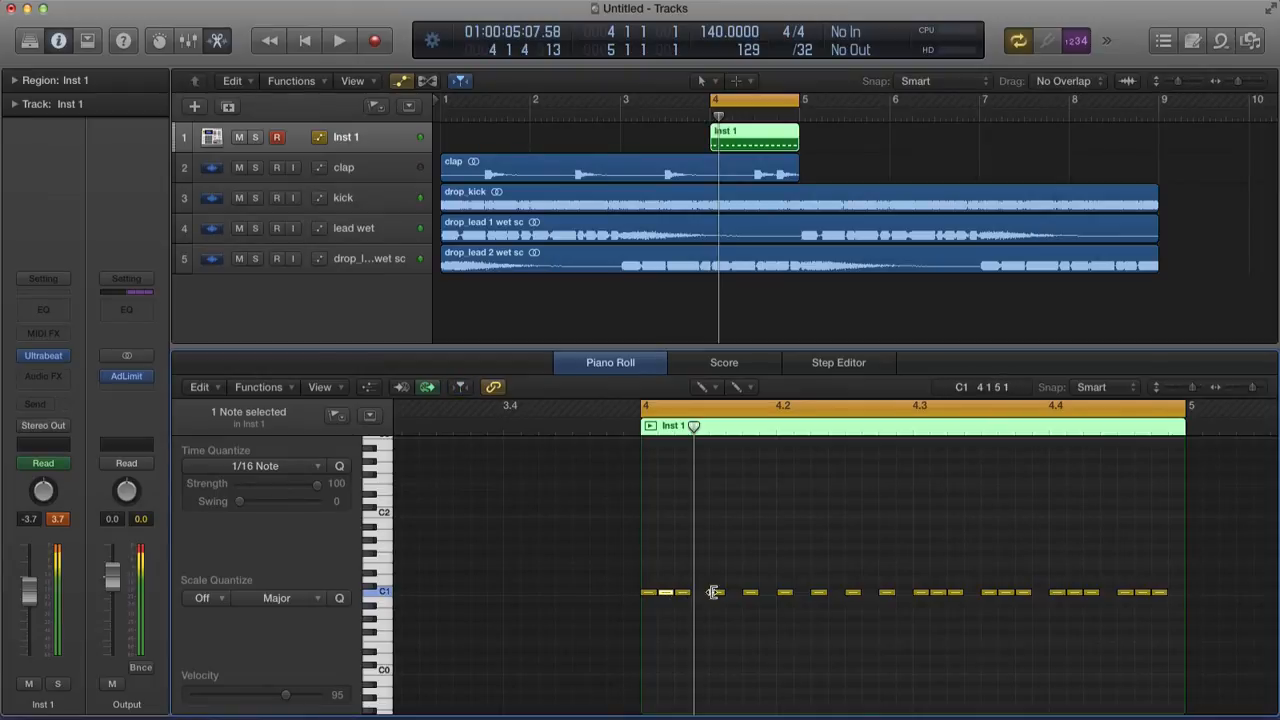
click(733, 592)
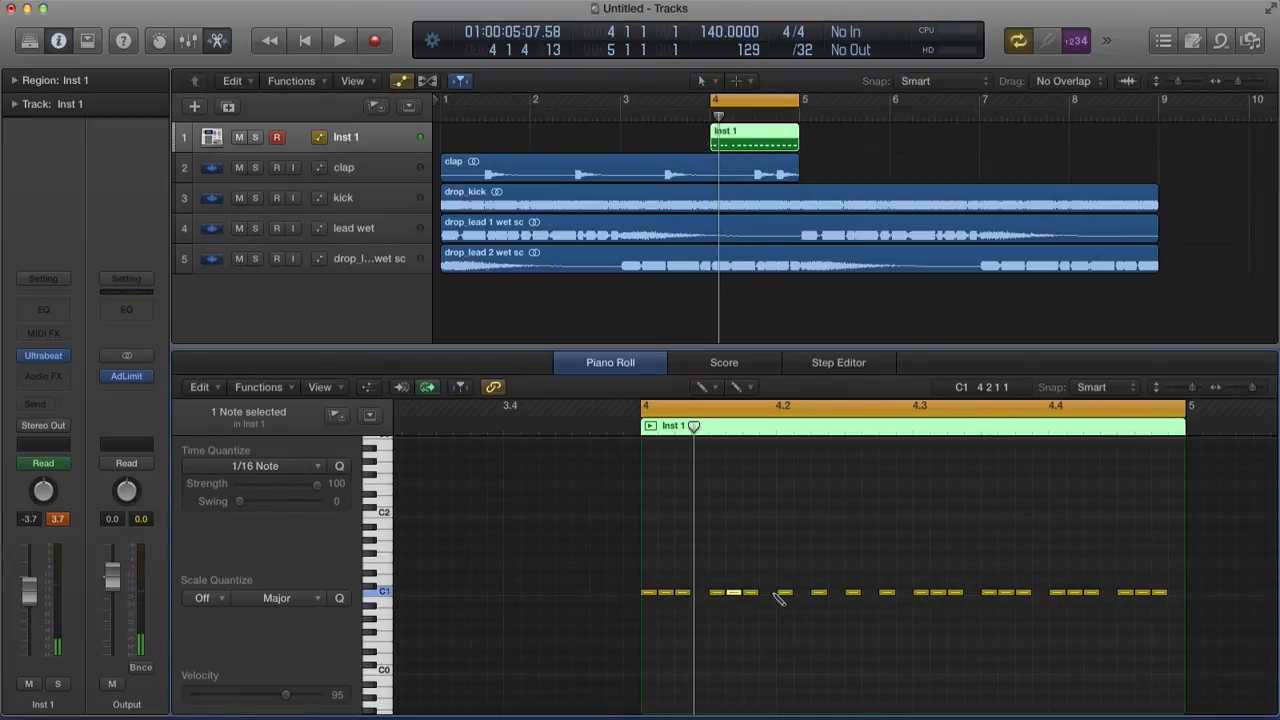
click(767, 592)
key(space)
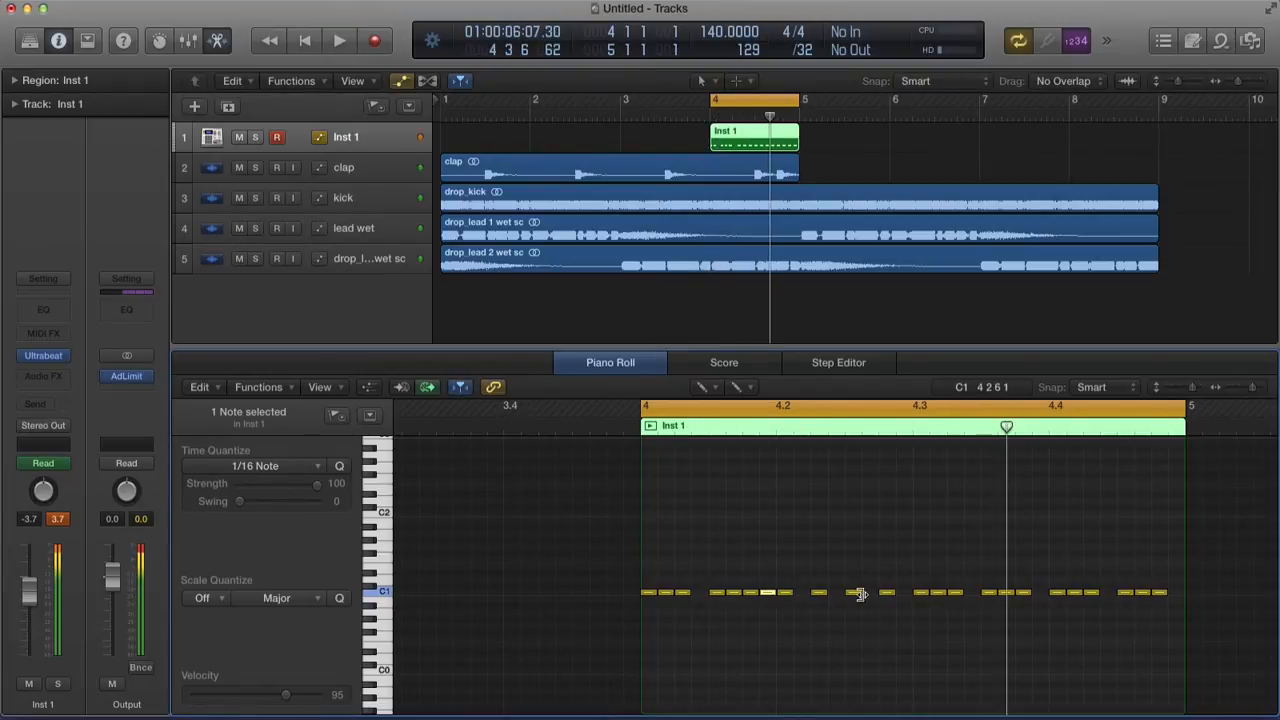
click(866, 593)
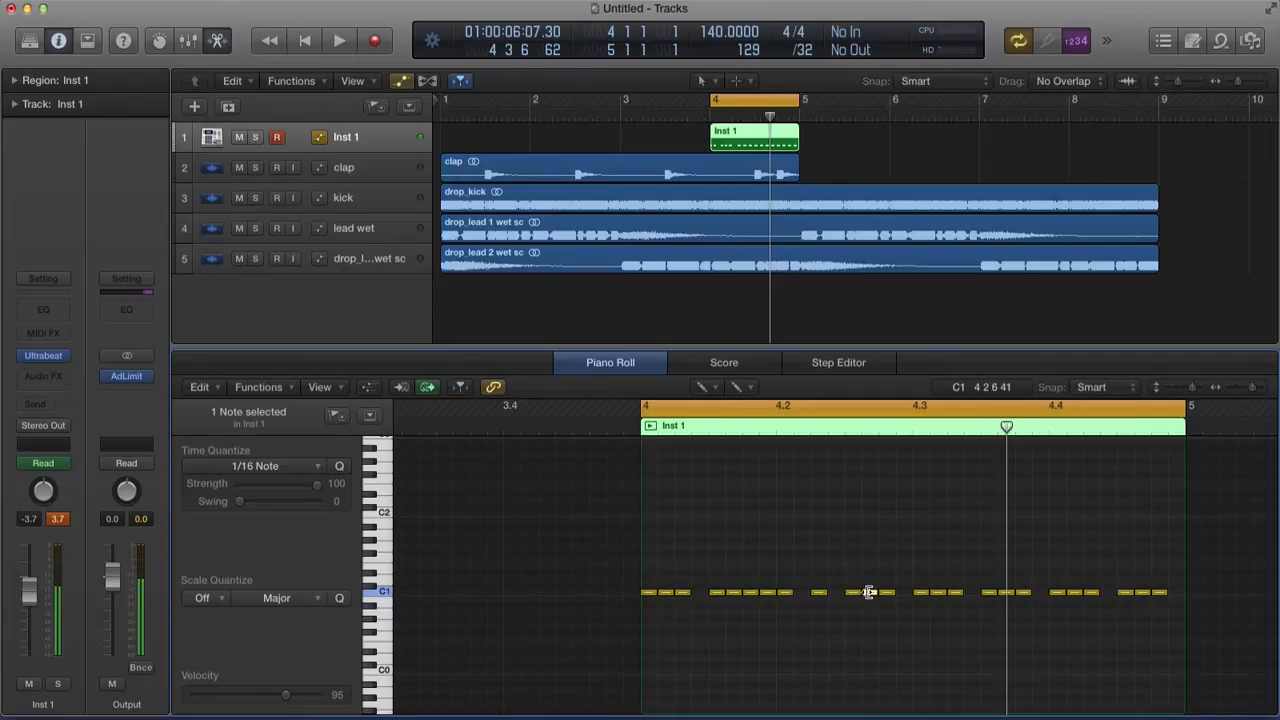
key(space)
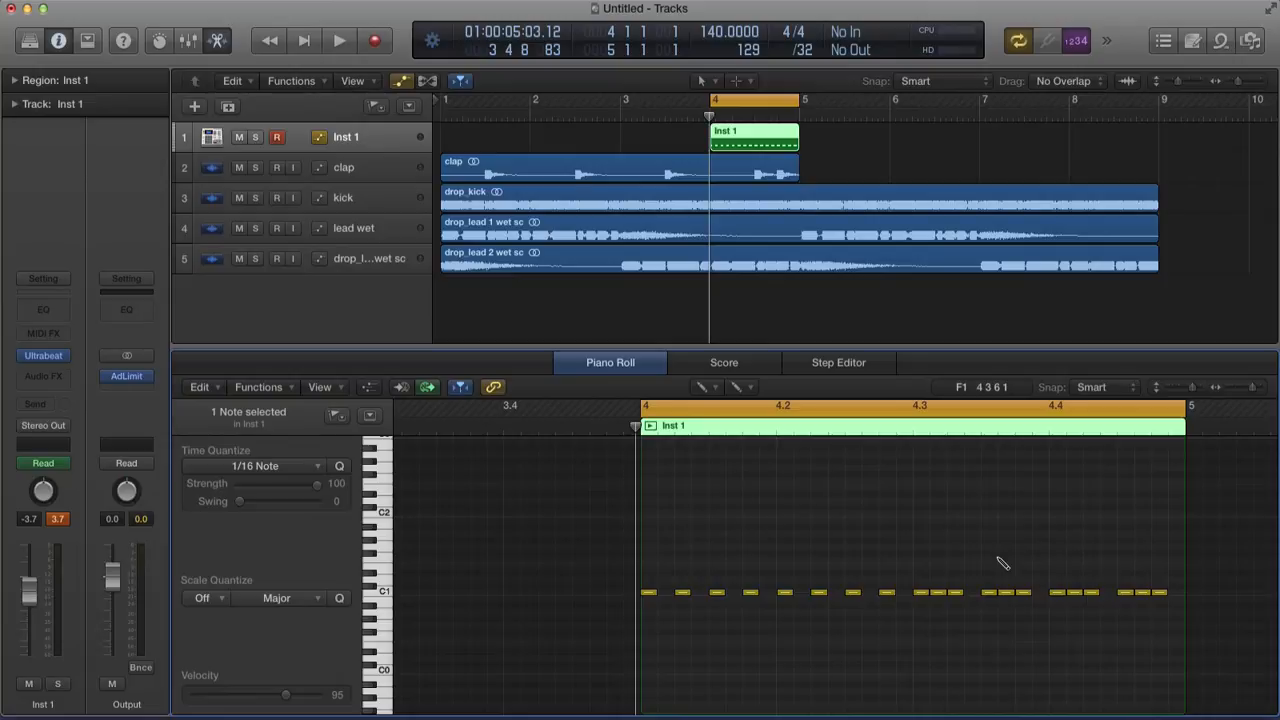
key(t)
key(t)
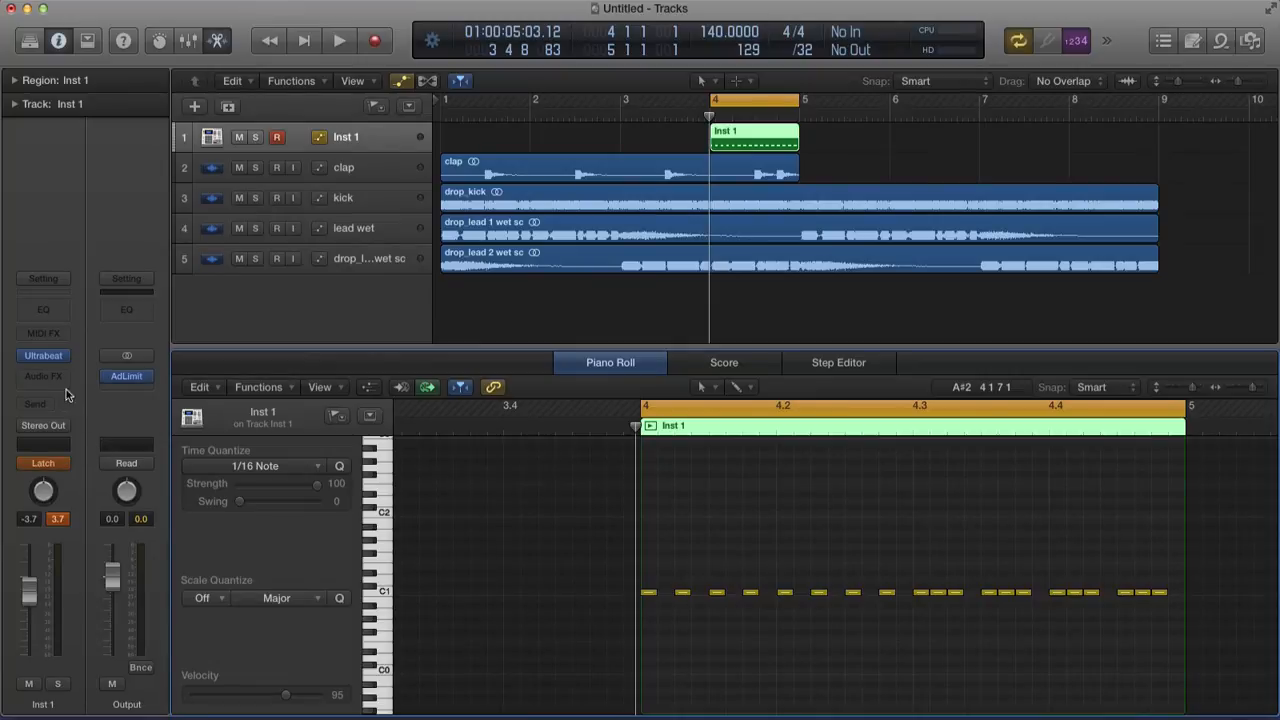
In Ultrabeat on Inst 1, turn the osc2 volume down to -89.0% and close the window
click(43, 355)
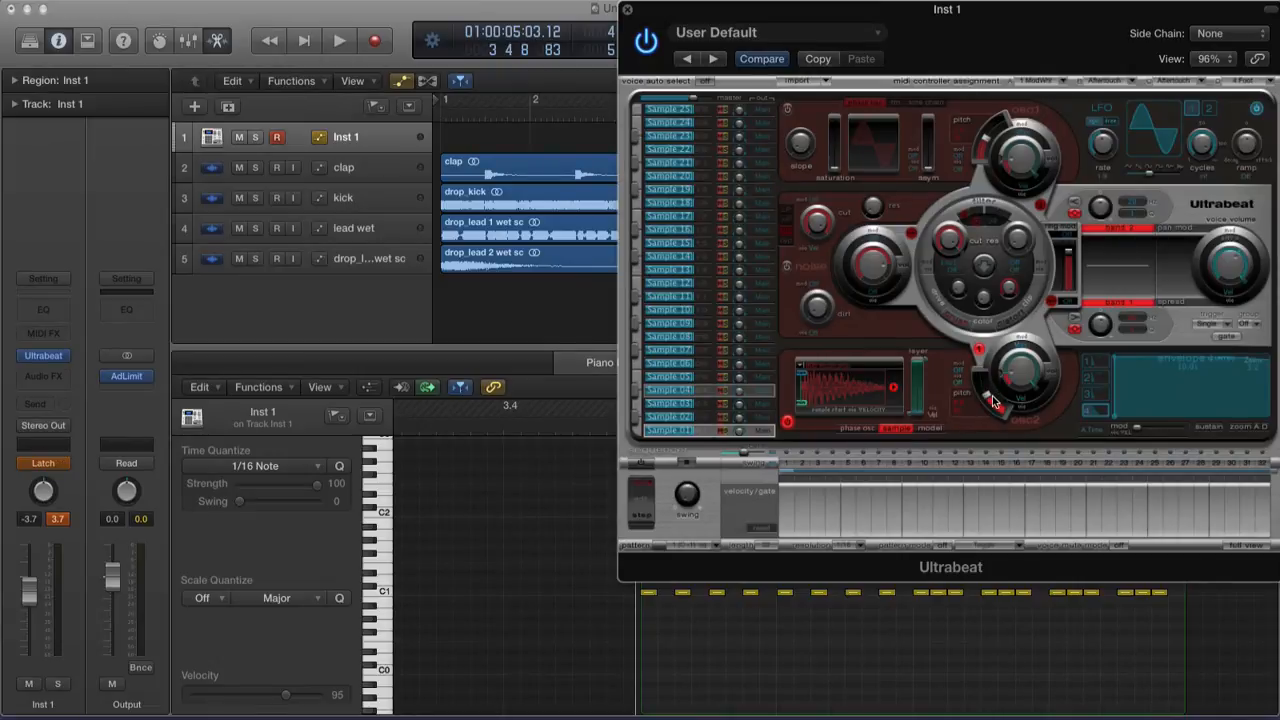
drag(989, 394, 986, 390)
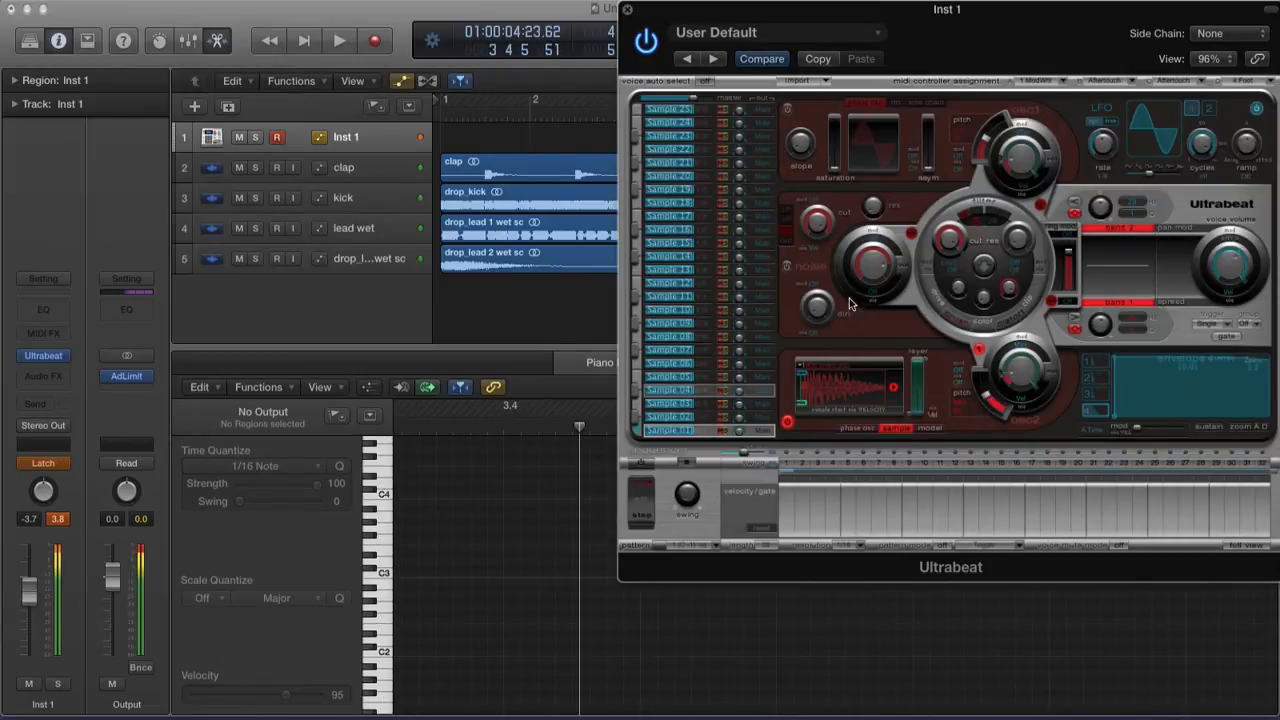
click(627, 9)
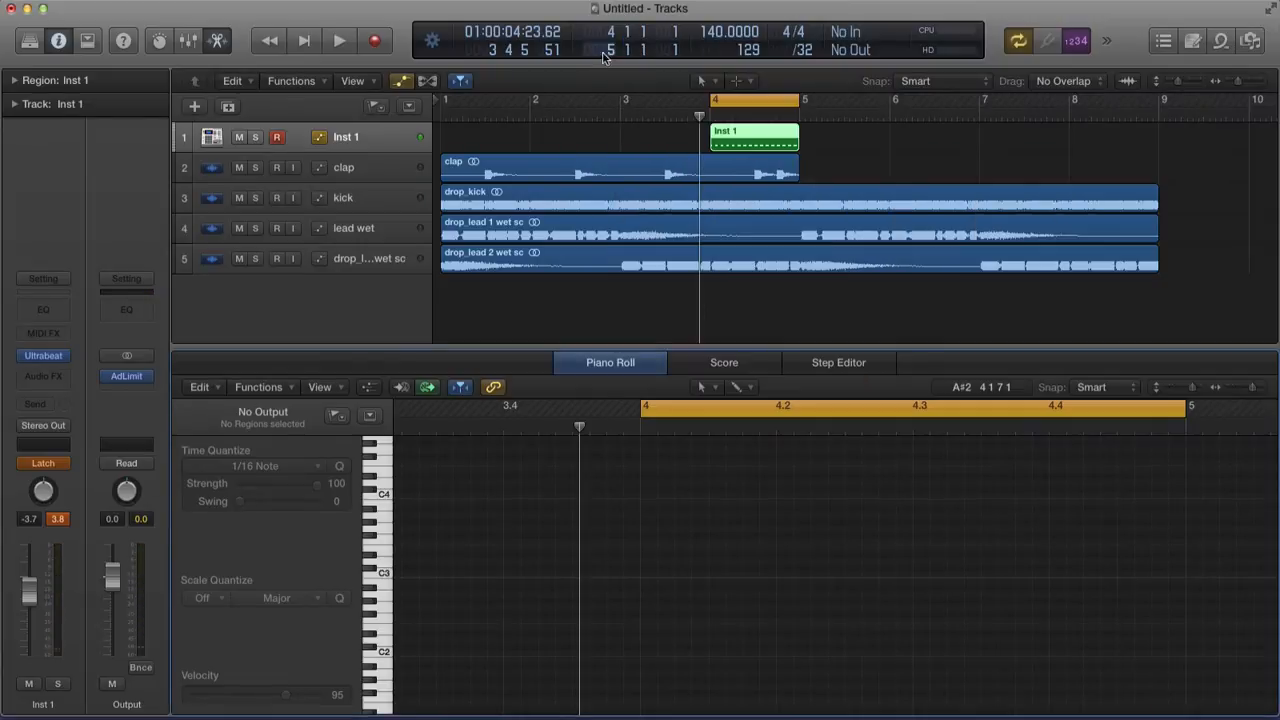
Enlarge the Inst 1 track, zoom into its region, and delete all existing pitch automation points
scroll(186, 240, right, 5)
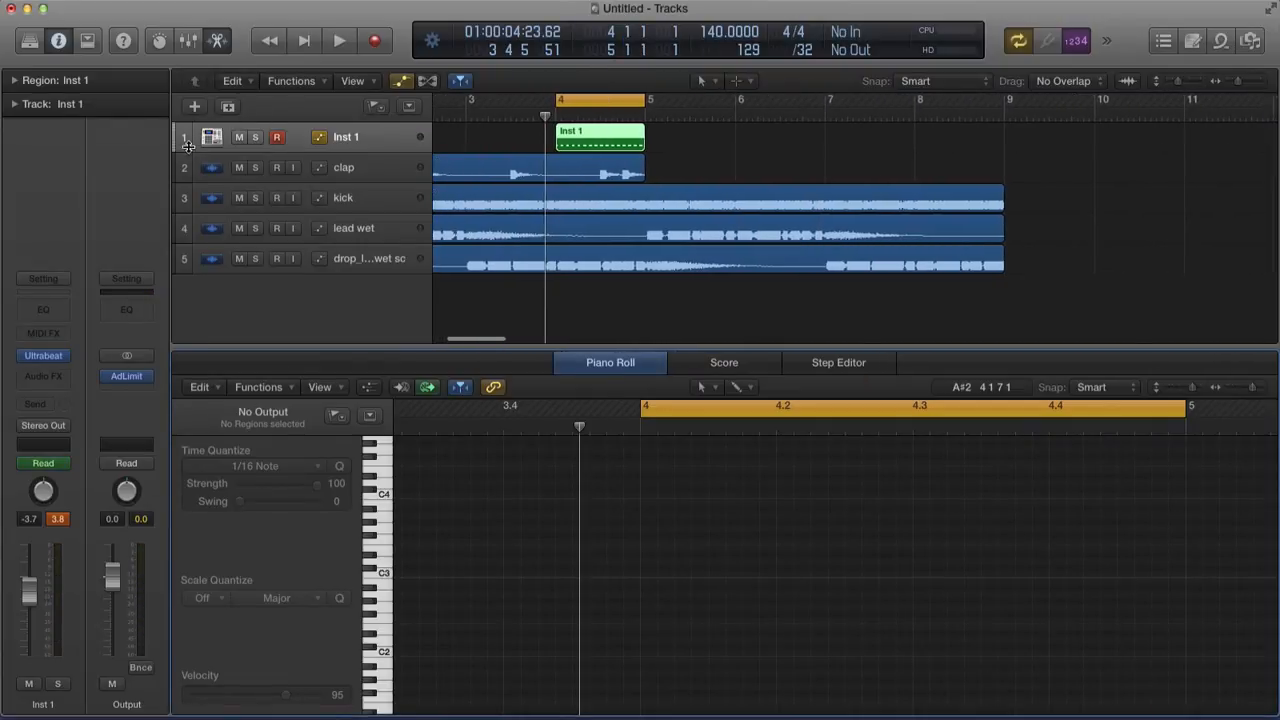
drag(188, 146, 188, 254)
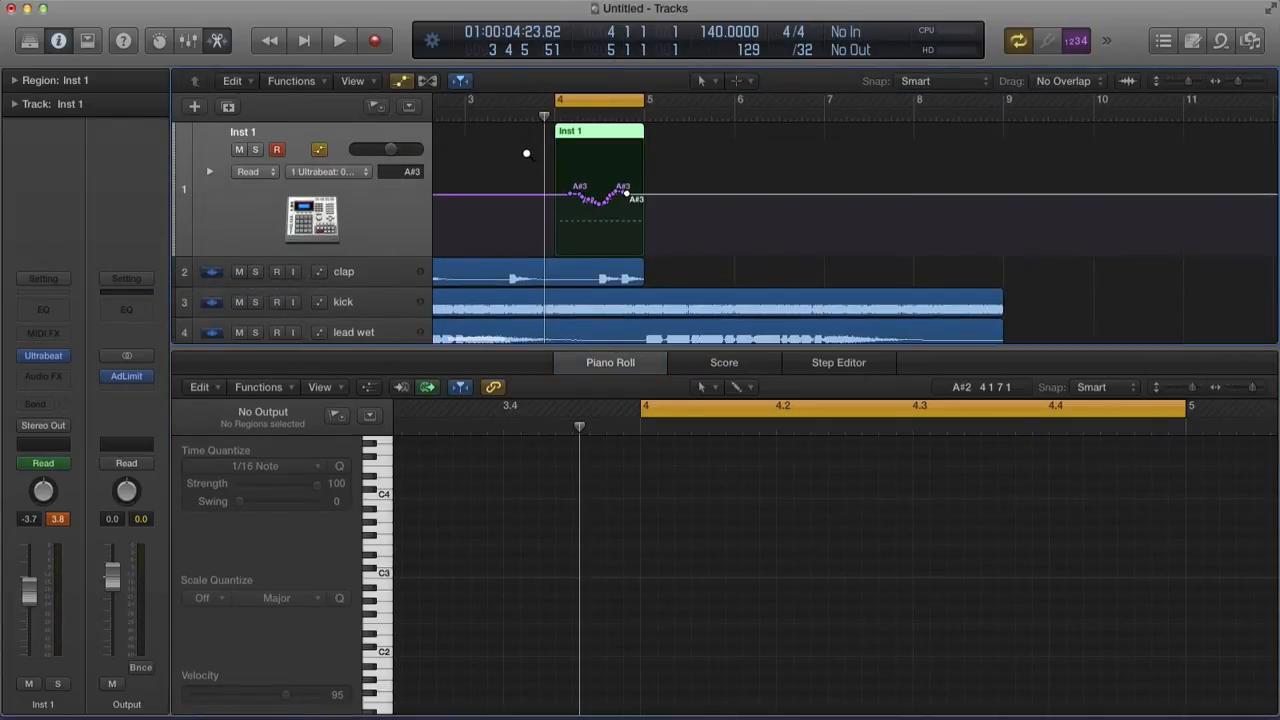
drag(527, 153, 750, 277)
click(803, 216)
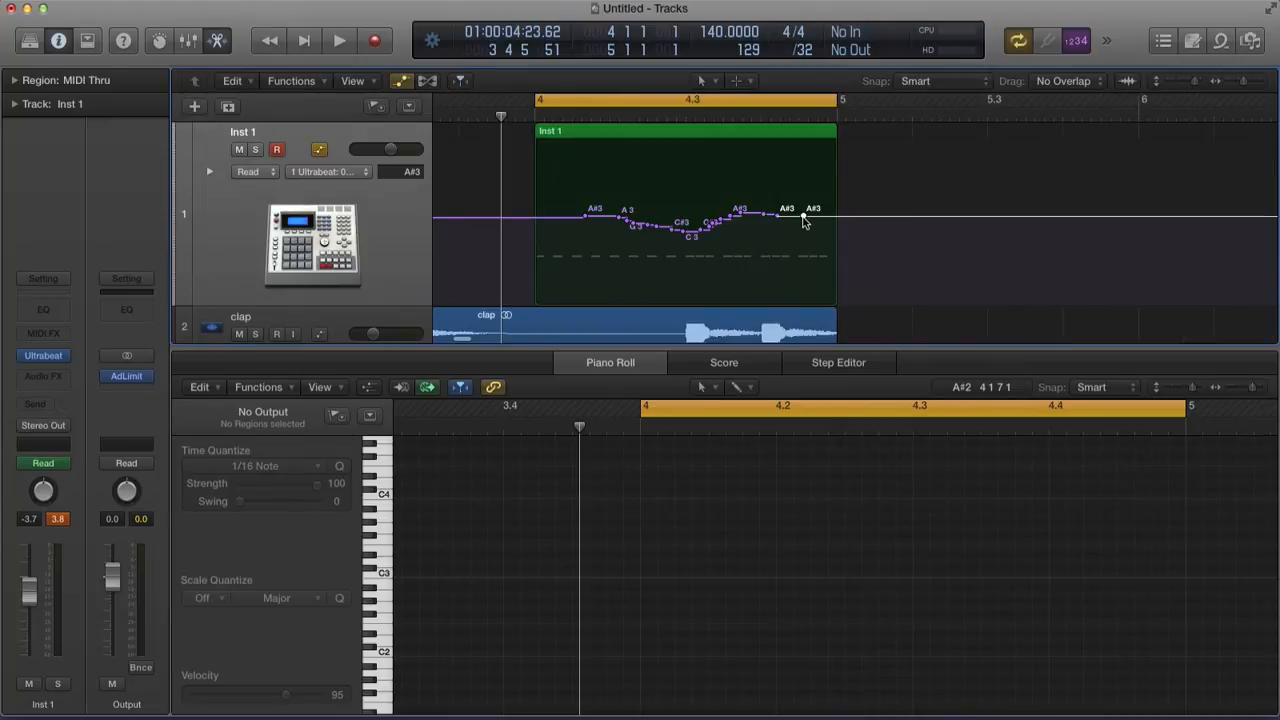
key(ctrl+super+BackSpace)
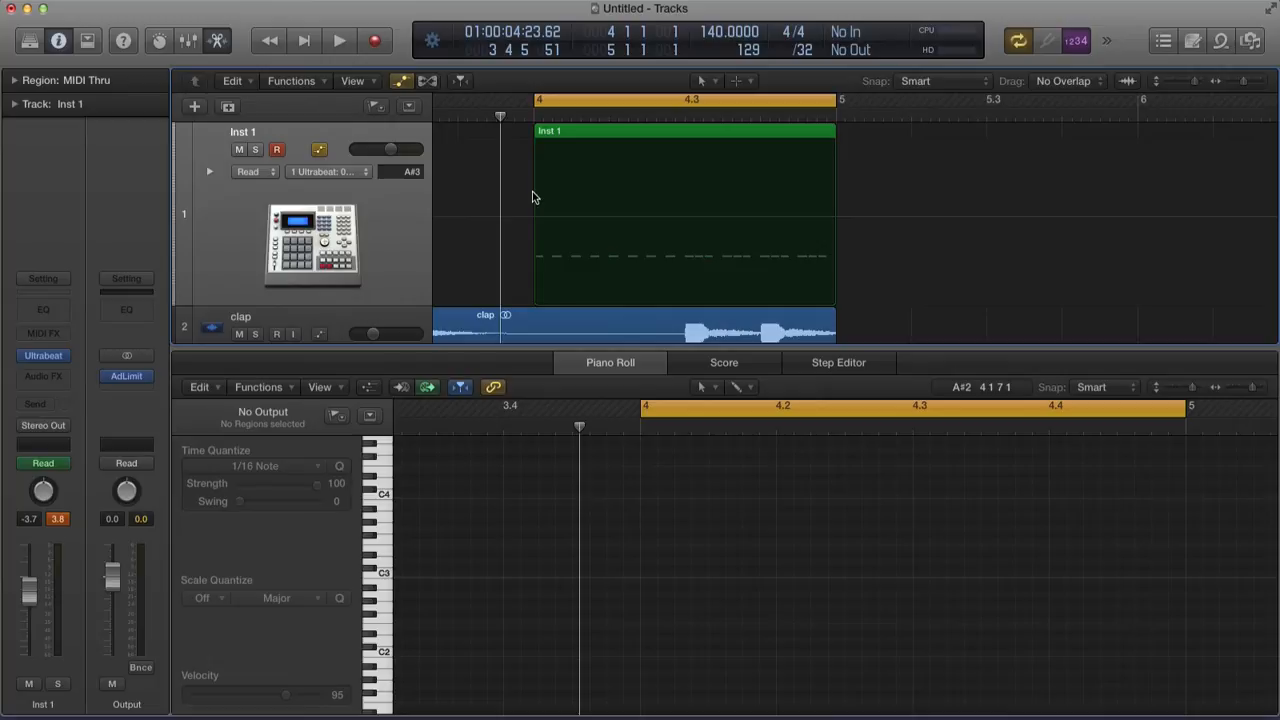
Close the Piano Roll and range-select the start of the zoomed-in Inst 1 region at bar 4
drag(487, 165, 916, 287)
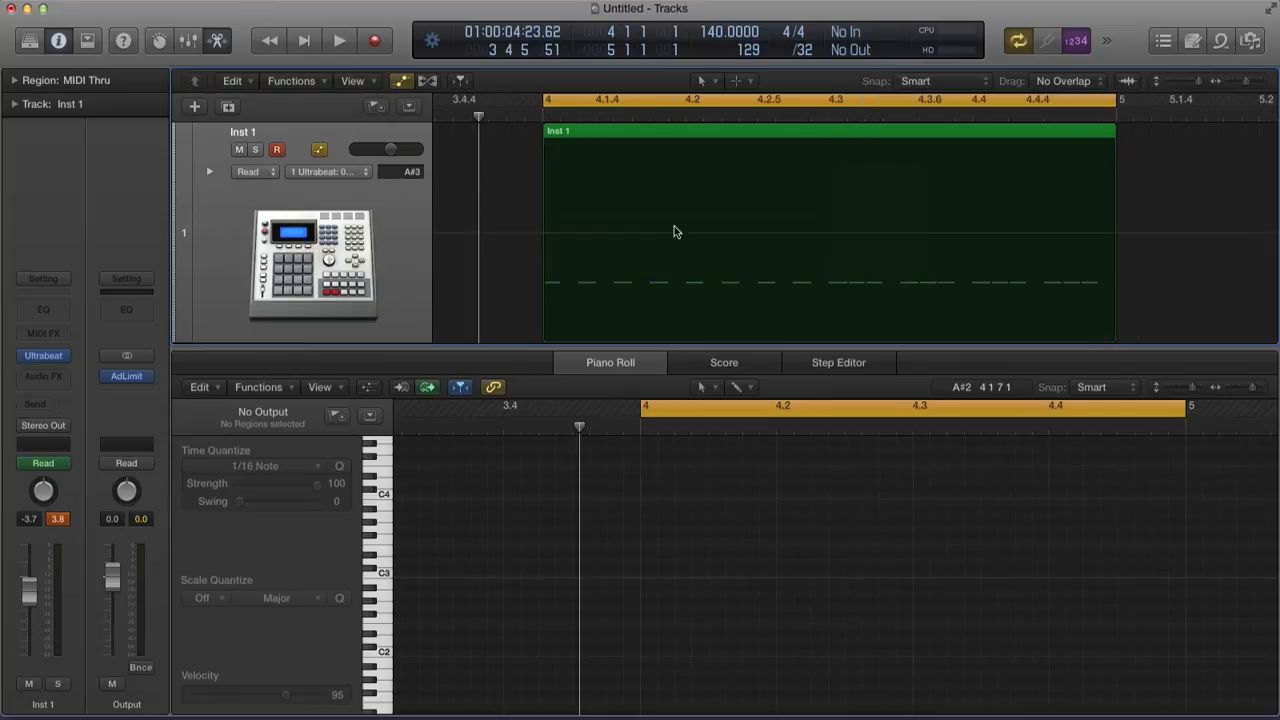
scroll(548, 206, down, 1)
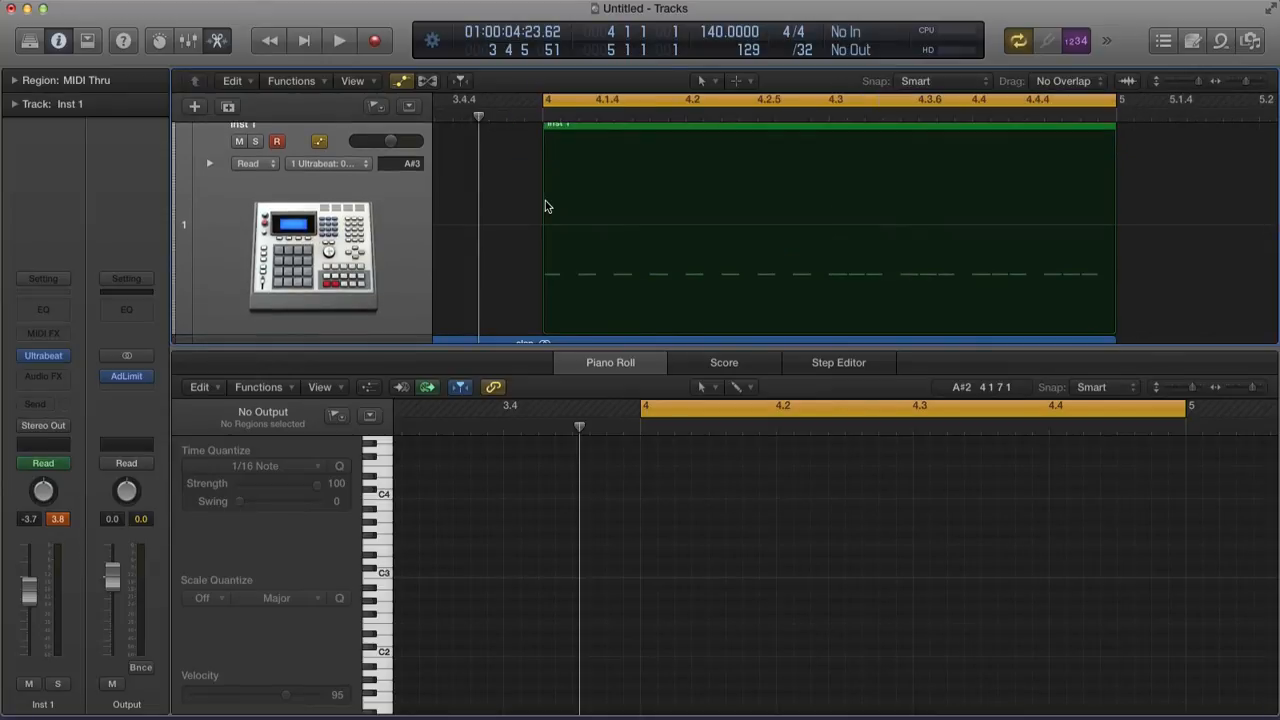
key(e)
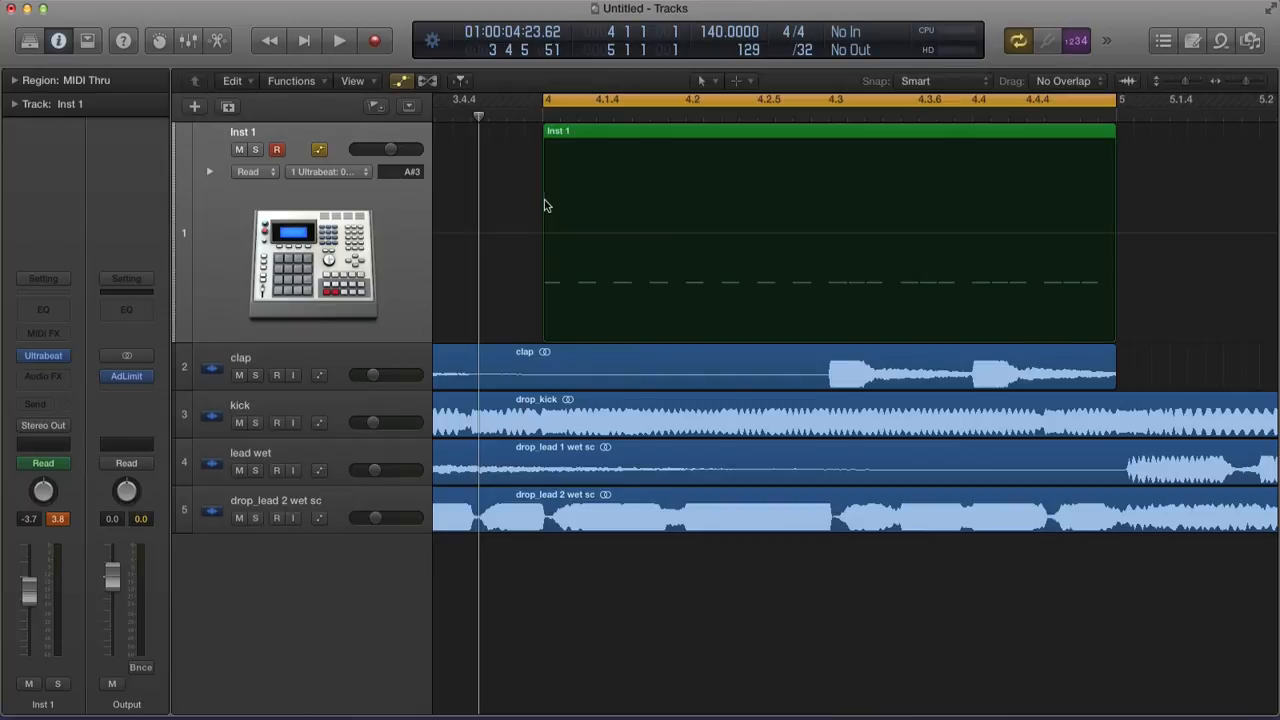
click(543, 197)
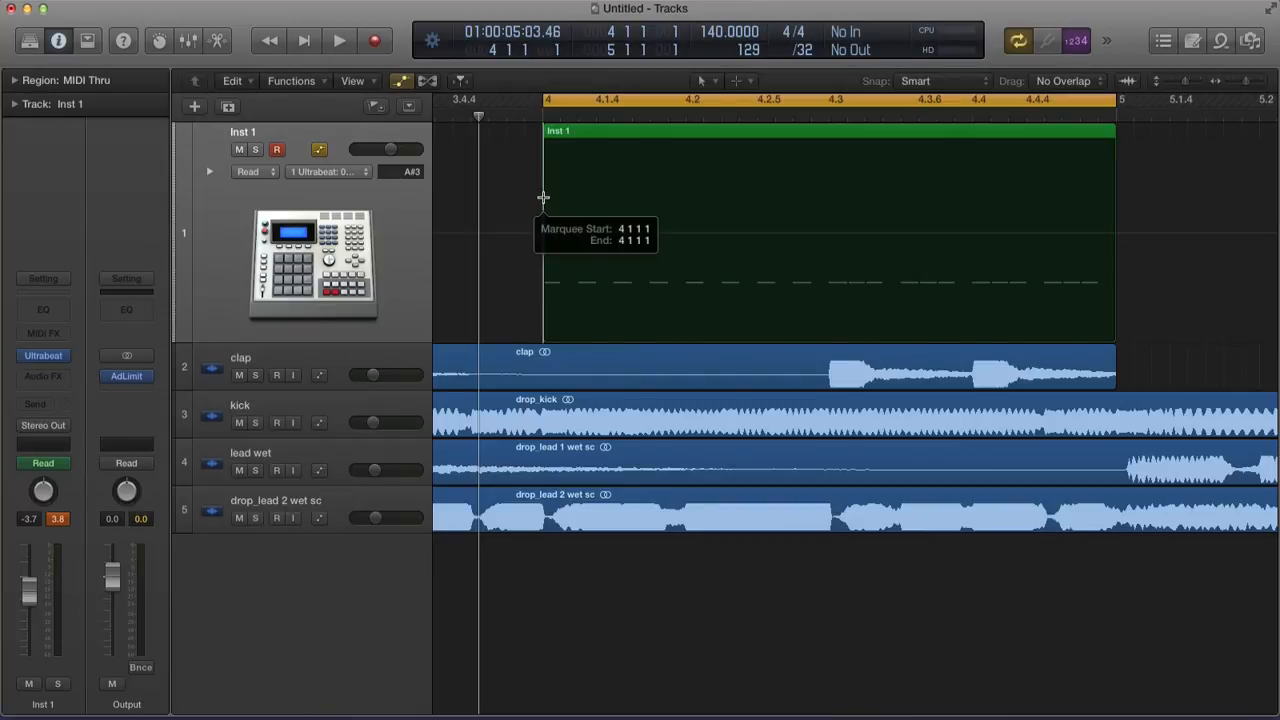
drag(545, 197, 612, 196)
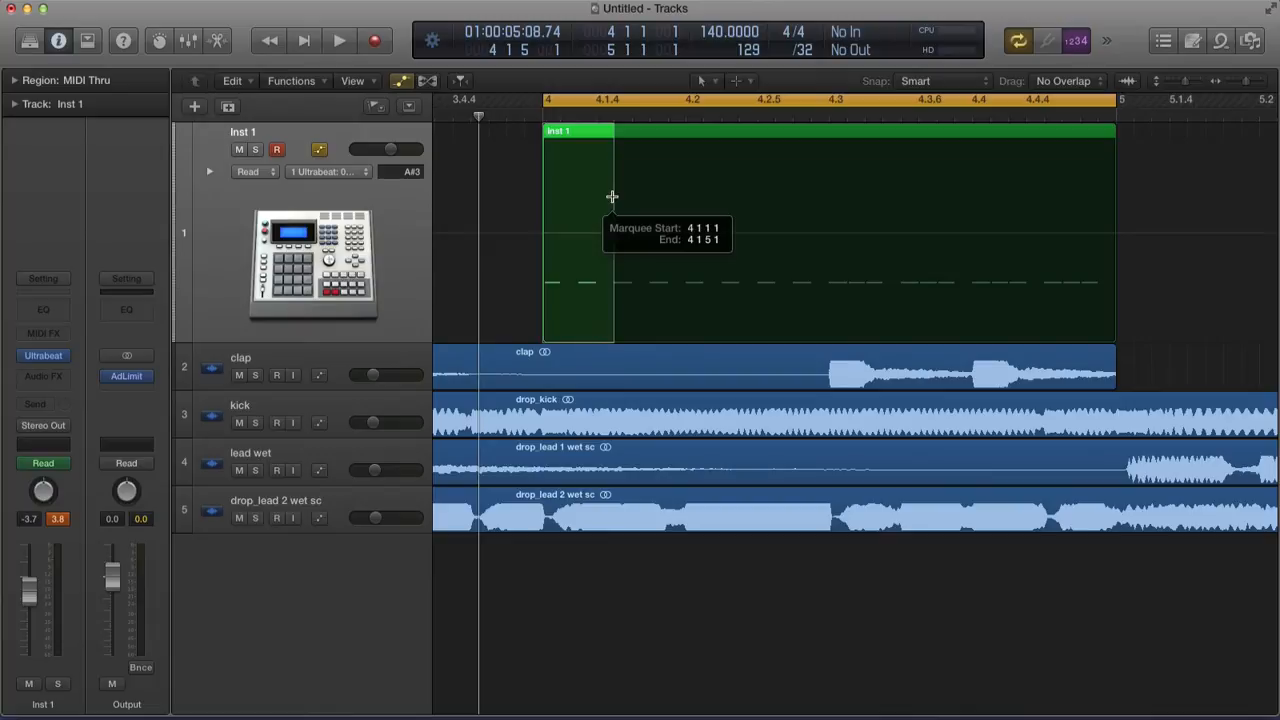
mouse_move(612, 196)
mouse_down()
mouse_move(595, 196)
mouse_move(631, 196)
mouse_move(614, 197)
mouse_up()
Set the grid division to /16 and begin a new selection at bar 4
click(806, 50)
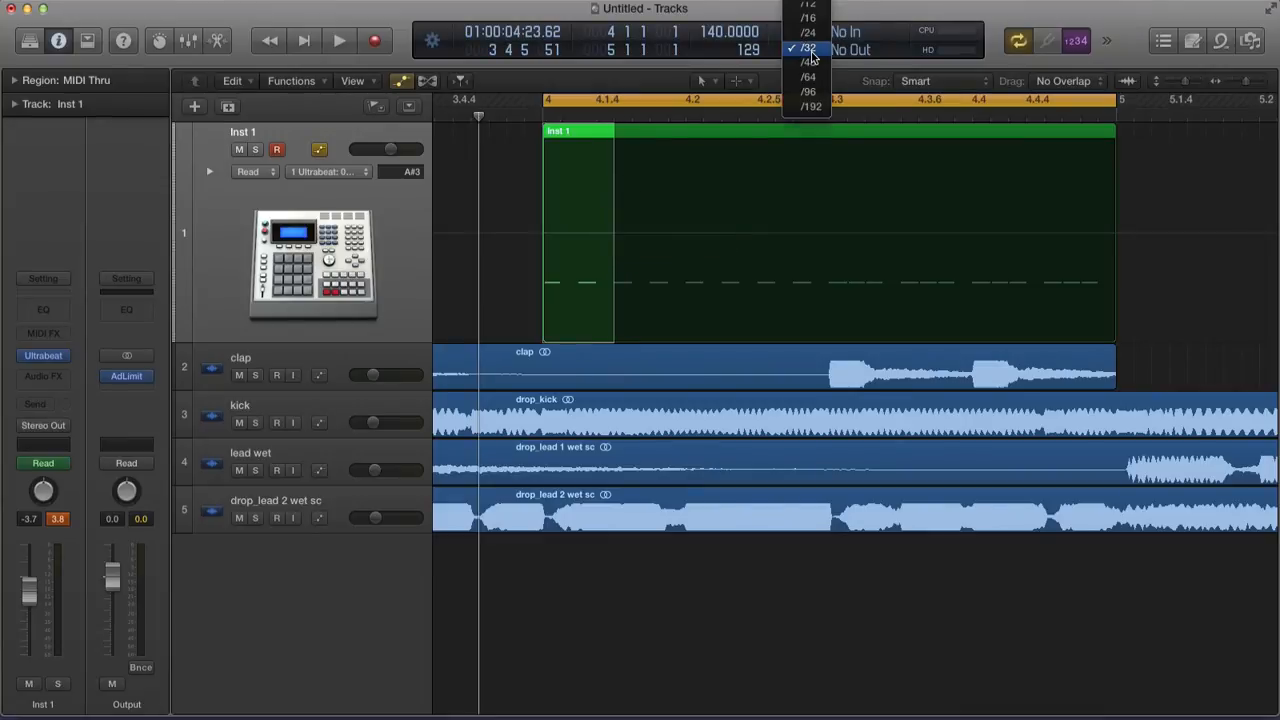
click(809, 19)
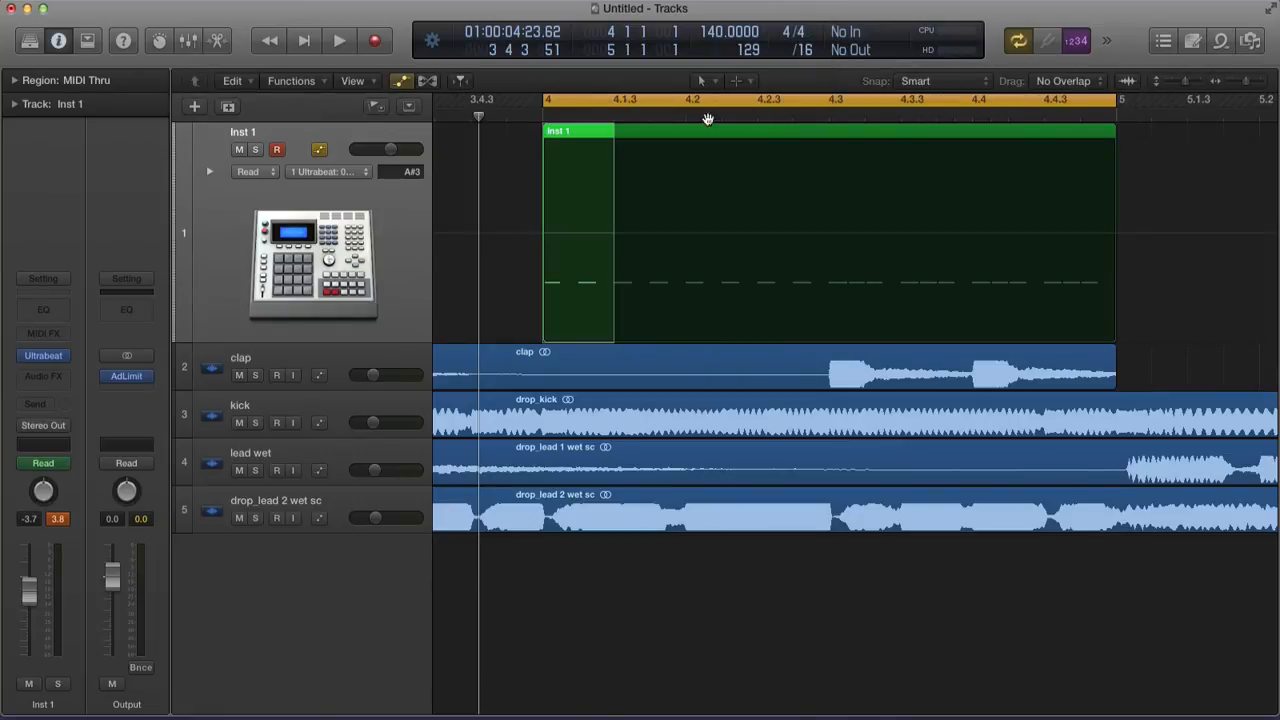
click(510, 134)
Select the first sixteenth of the region and raise its pitch step to A4
drag(545, 131, 613, 139)
scroll(610, 148, right, 1)
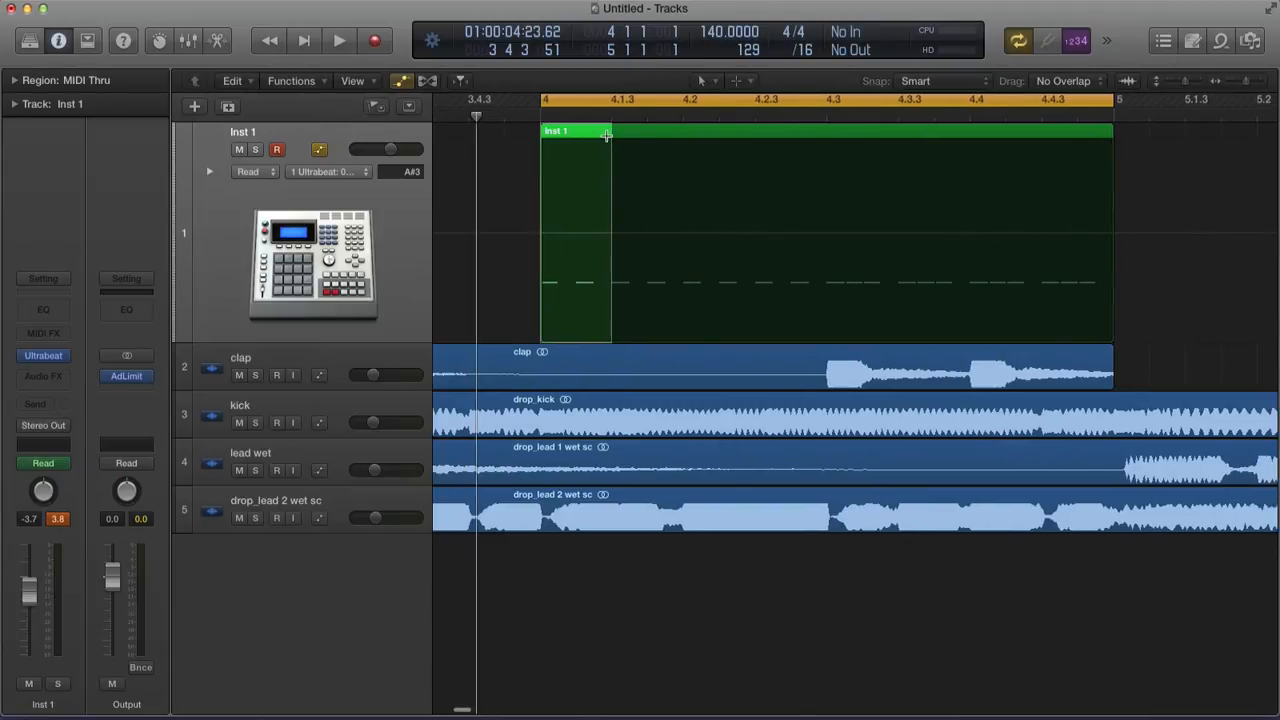
drag(606, 134, 576, 150)
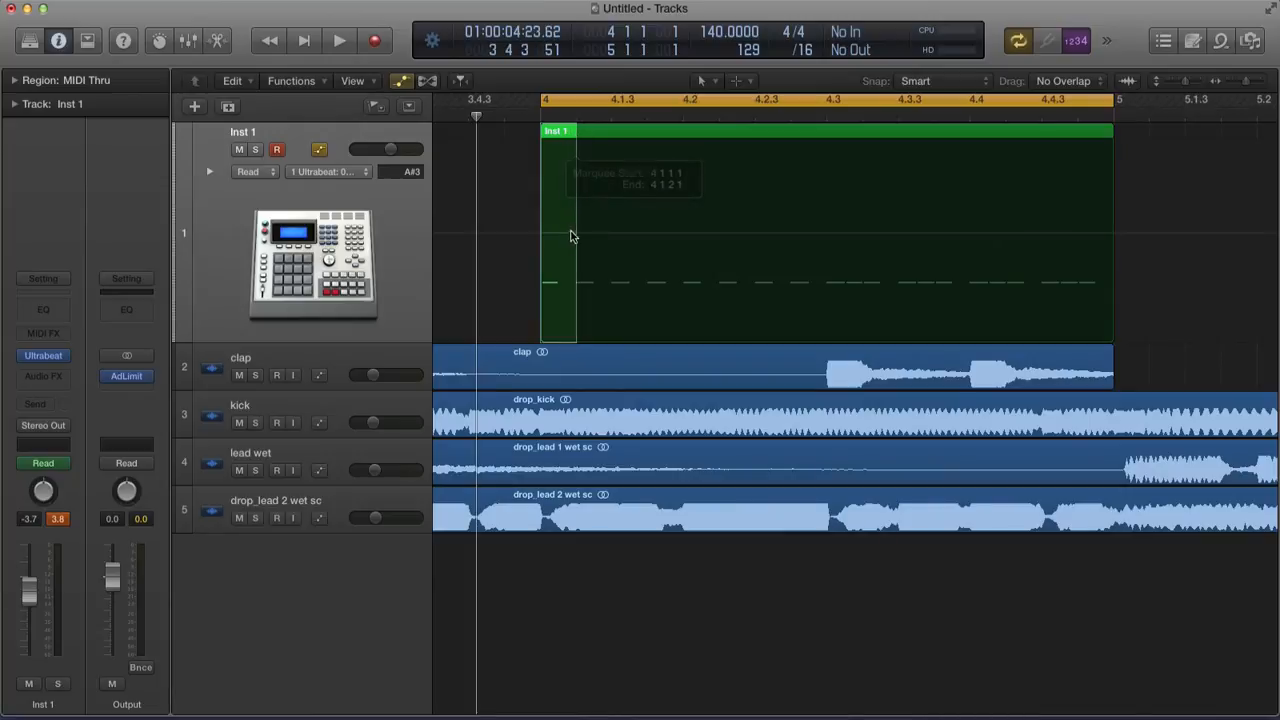
click(559, 236)
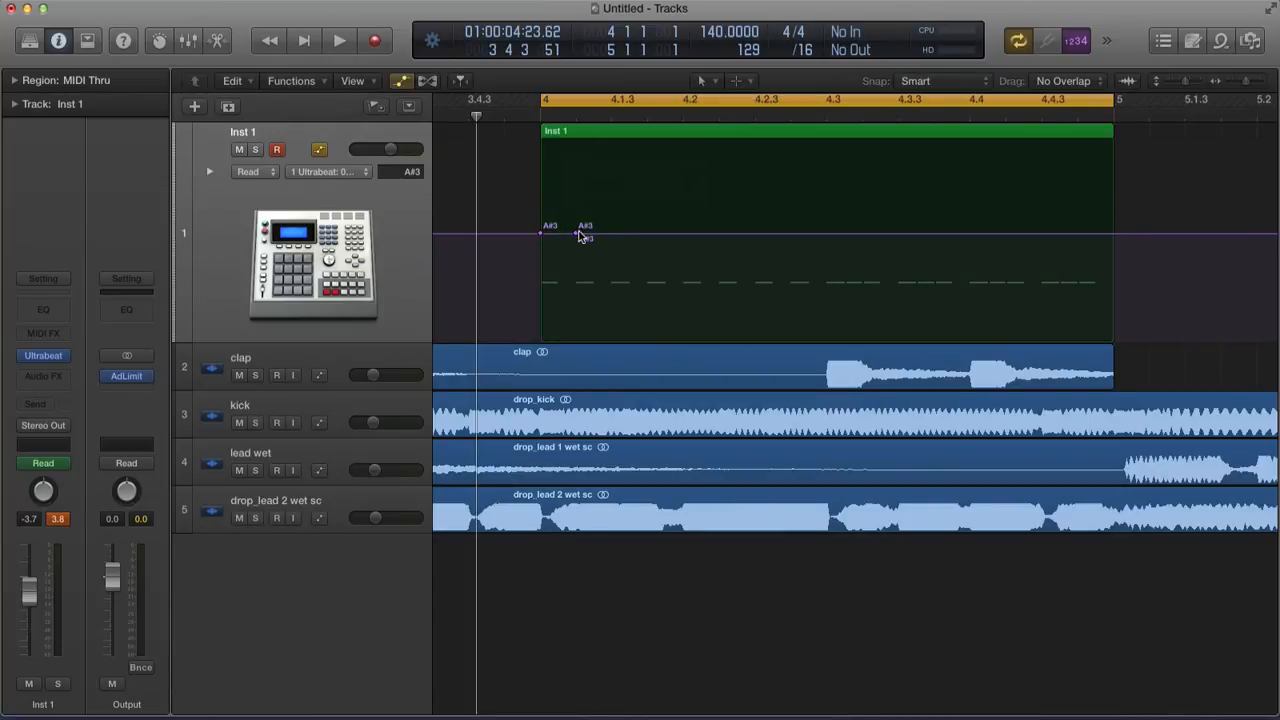
drag(559, 239, 624, 218)
Split off the next sixteenth steps, each a semitone lower, down to E4
click(596, 233)
click(629, 216)
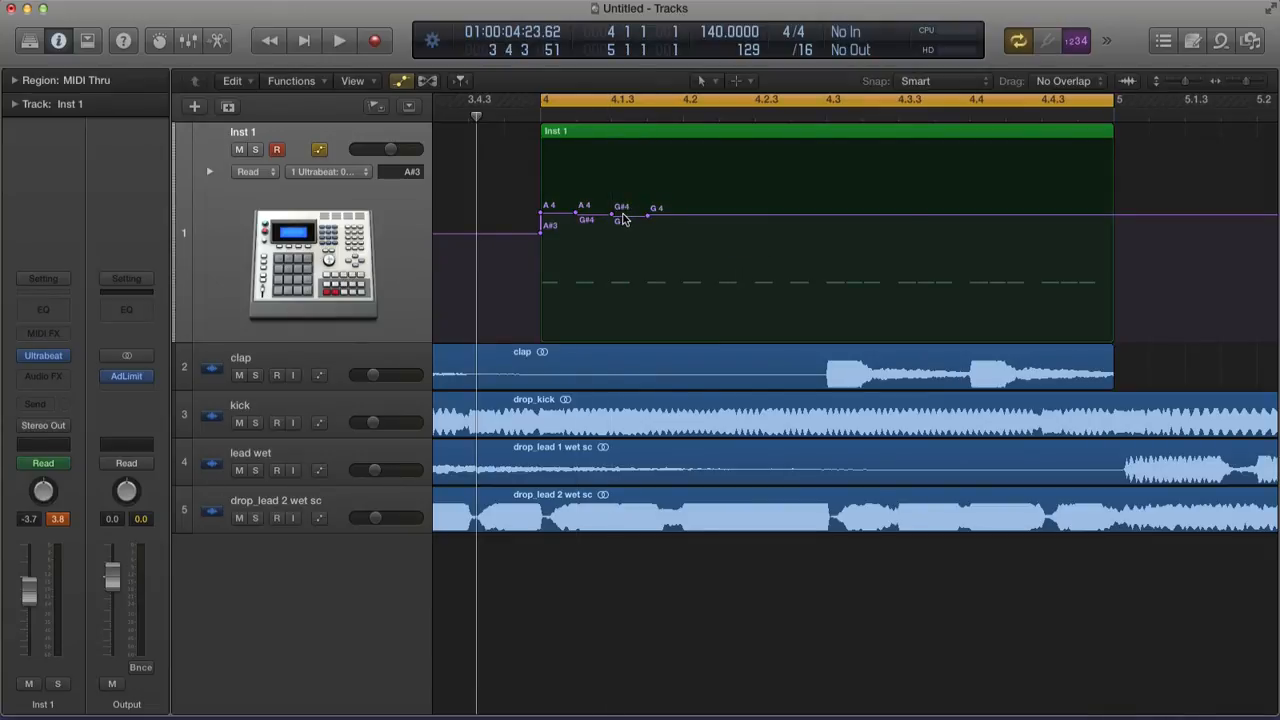
drag(649, 172, 680, 171)
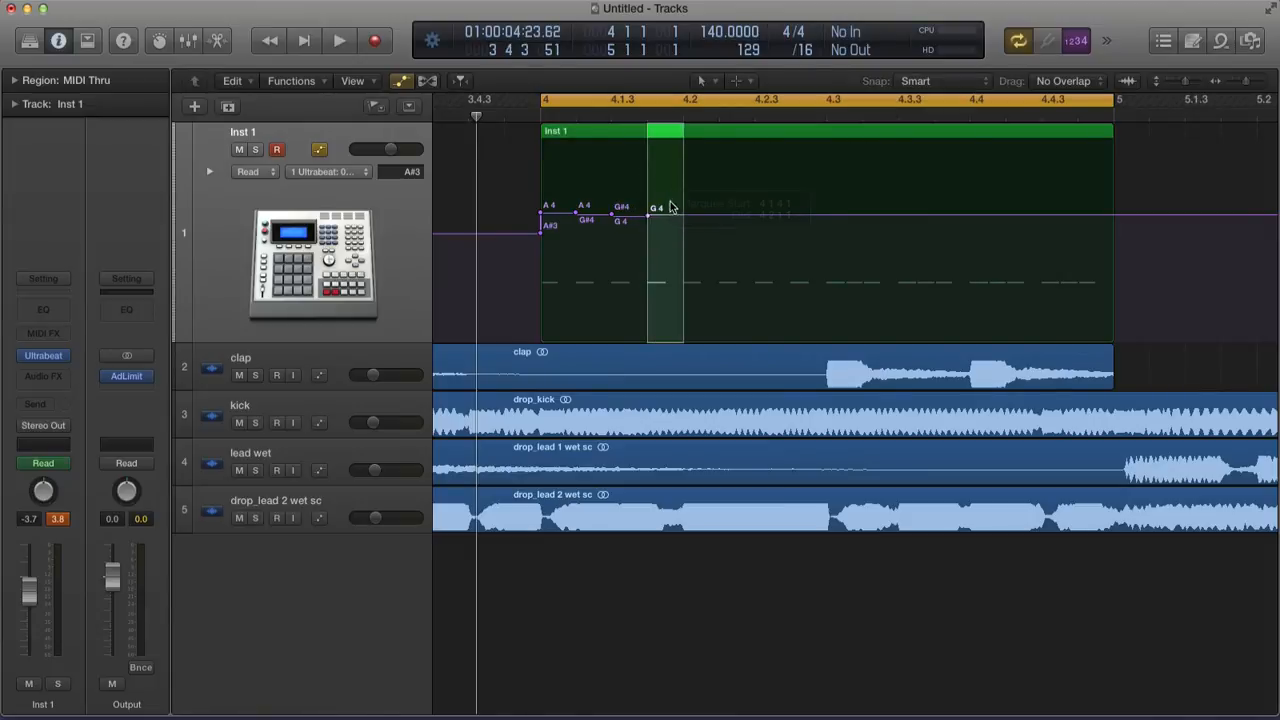
click(667, 215)
drag(667, 217, 663, 214)
drag(683, 150, 712, 165)
click(700, 224)
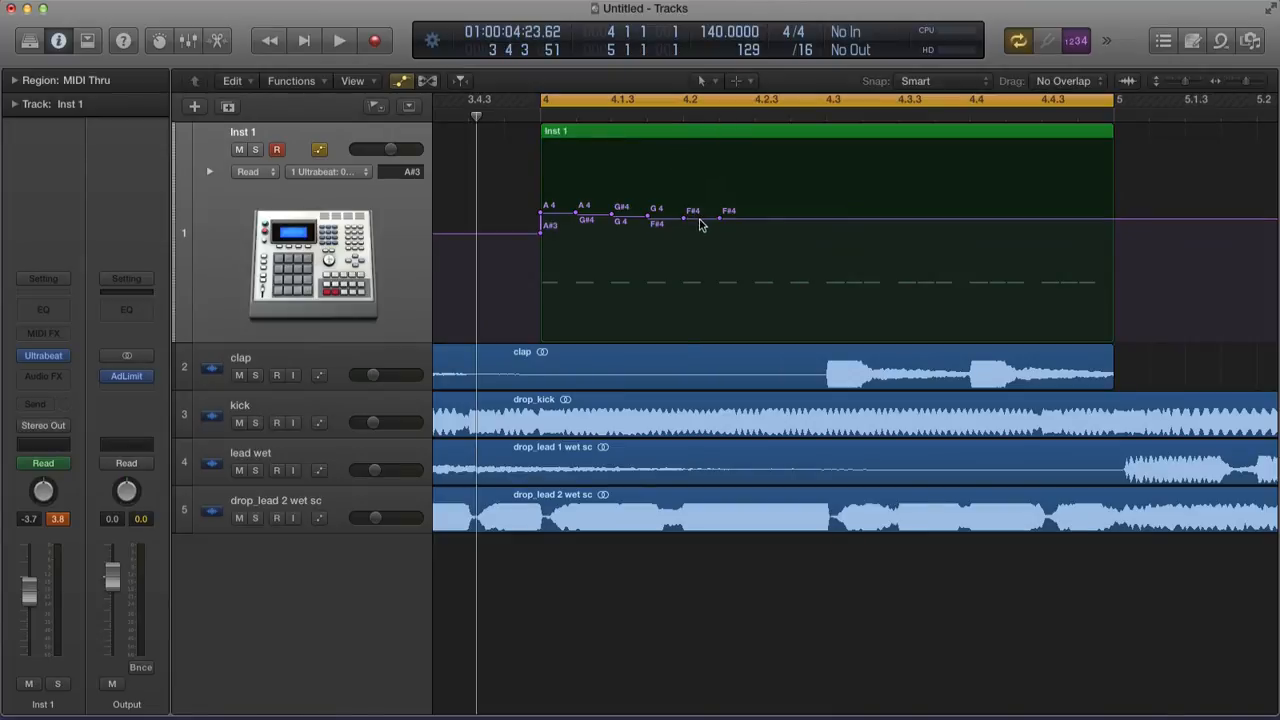
drag(700, 224, 692, 226)
drag(720, 150, 755, 150)
click(736, 223)
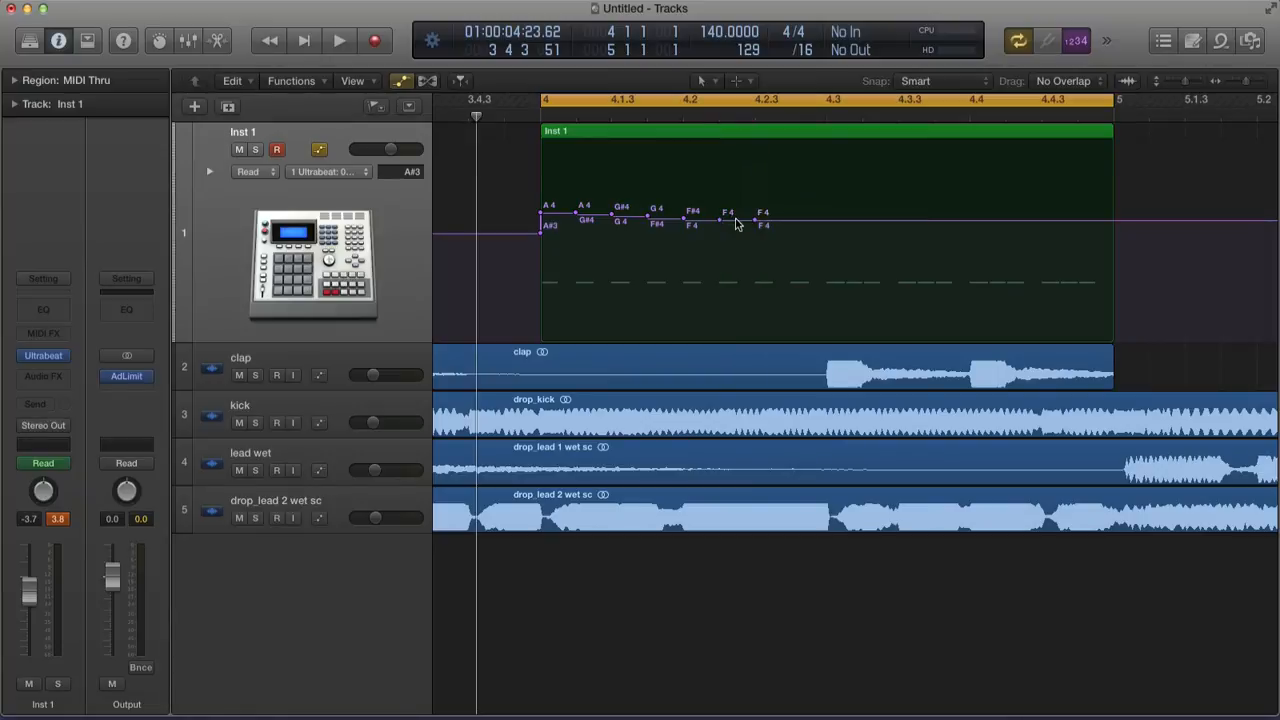
drag(736, 224, 733, 226)
Continue splitting off sixteenth steps below E4, lowering each a semitone
drag(754, 145, 795, 150)
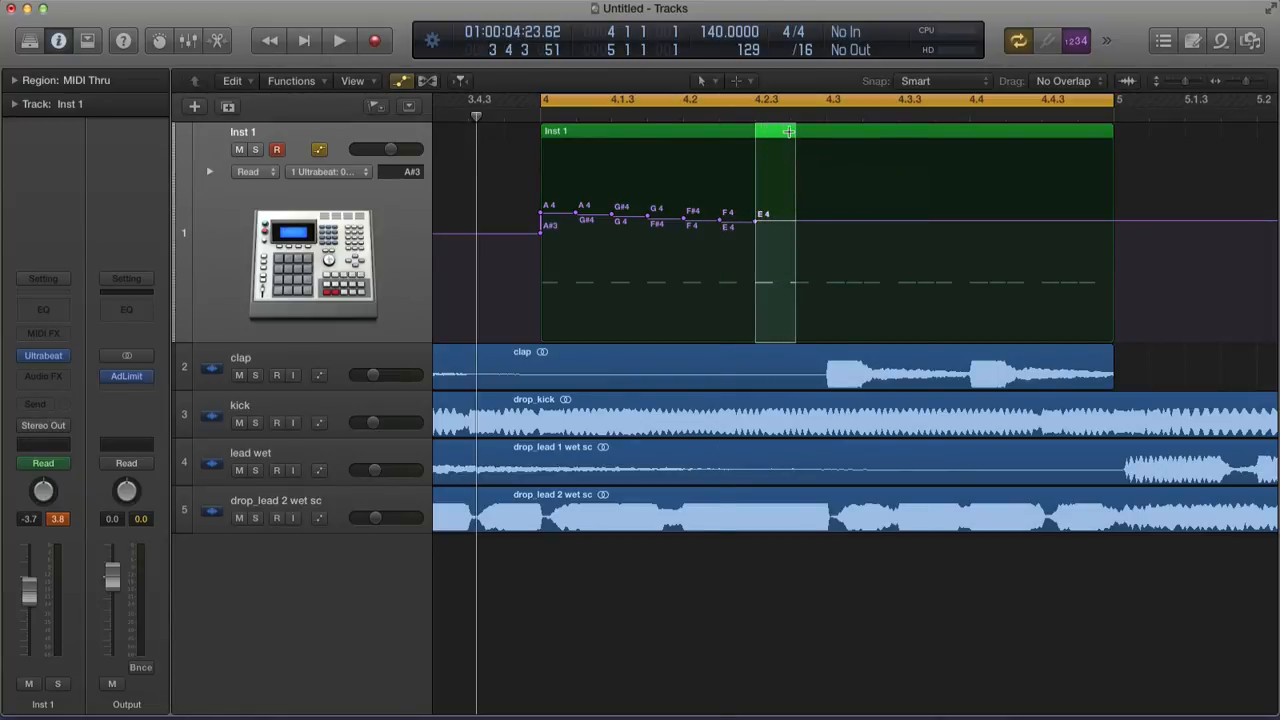
click(770, 224)
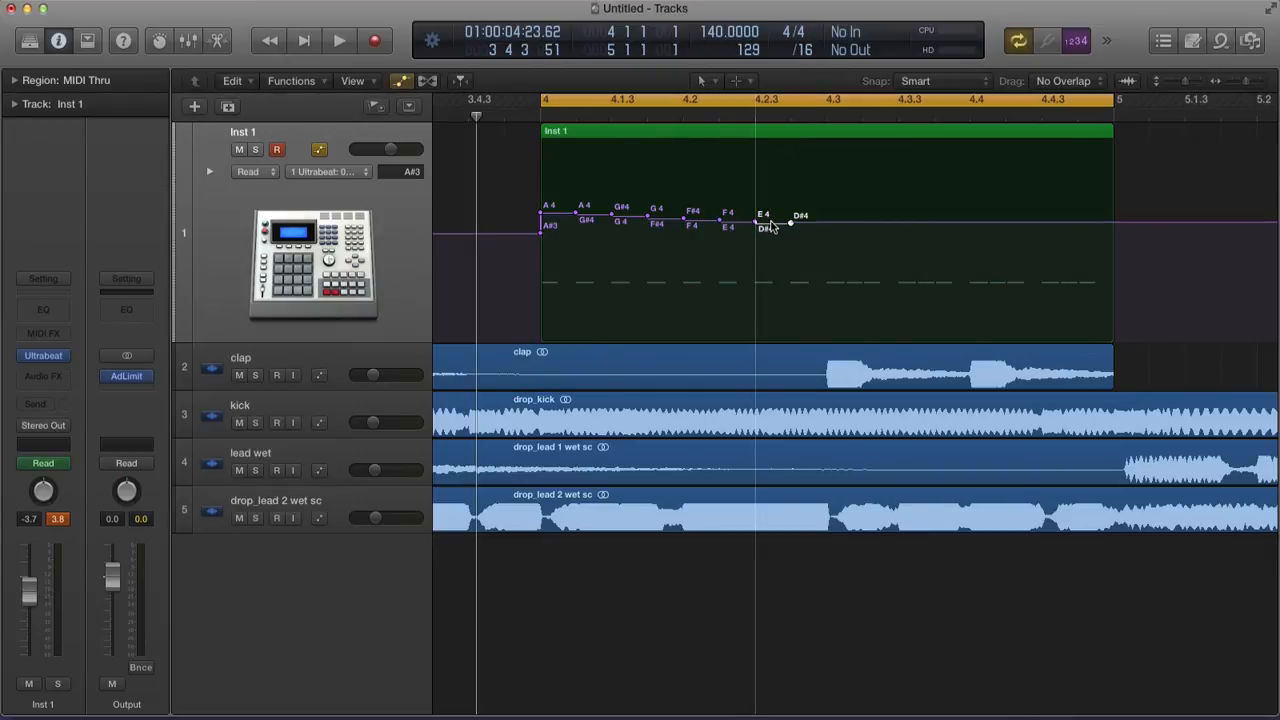
drag(791, 145, 826, 138)
click(812, 228)
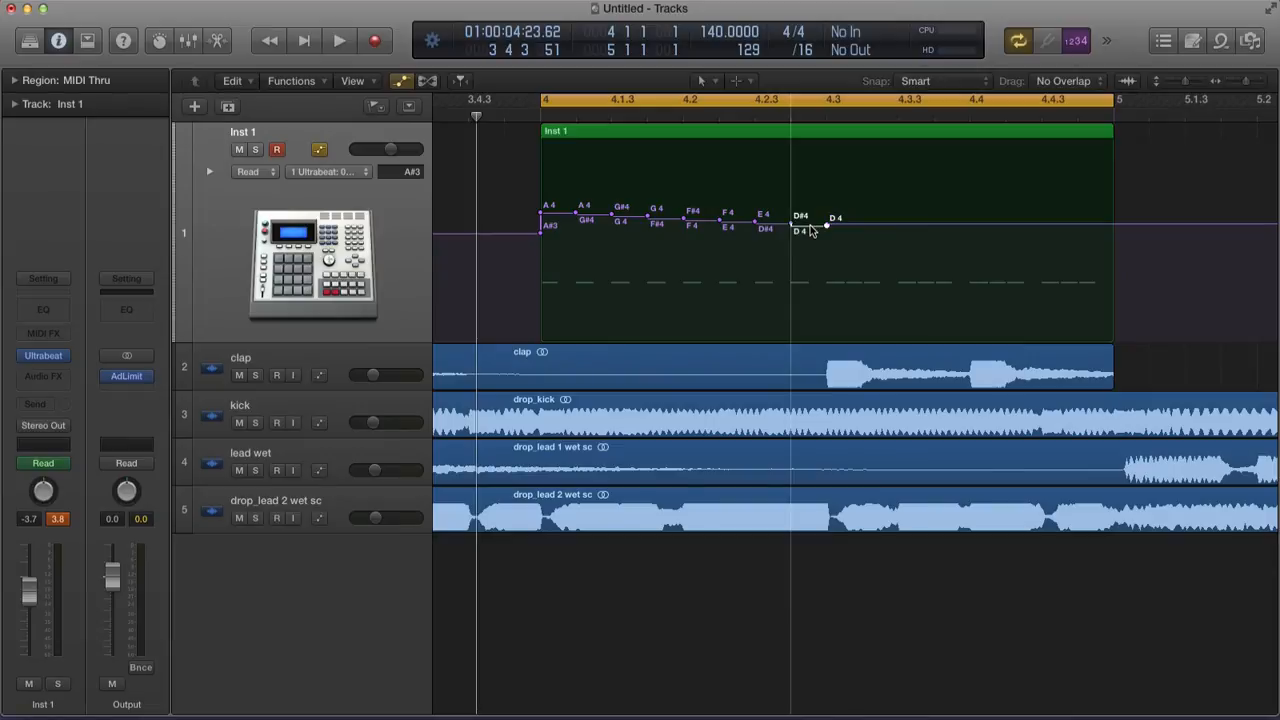
drag(826, 128, 929, 157)
click(847, 228)
click(880, 229)
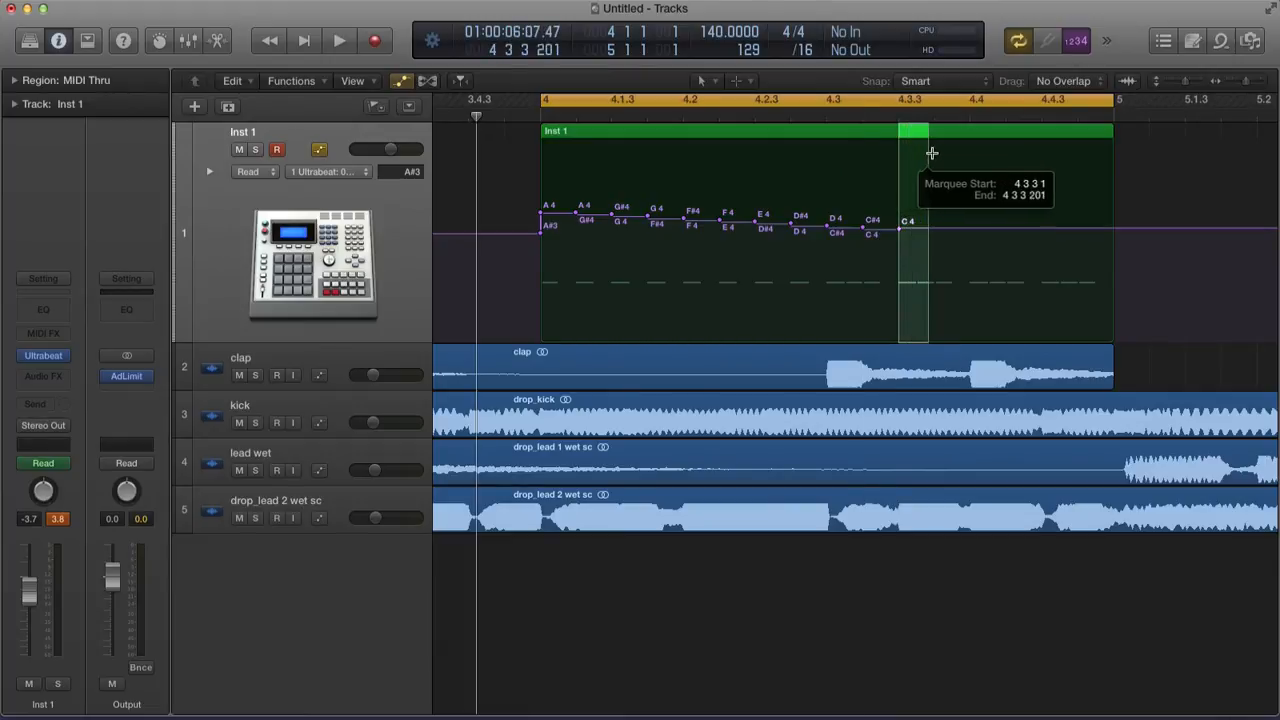
click(918, 231)
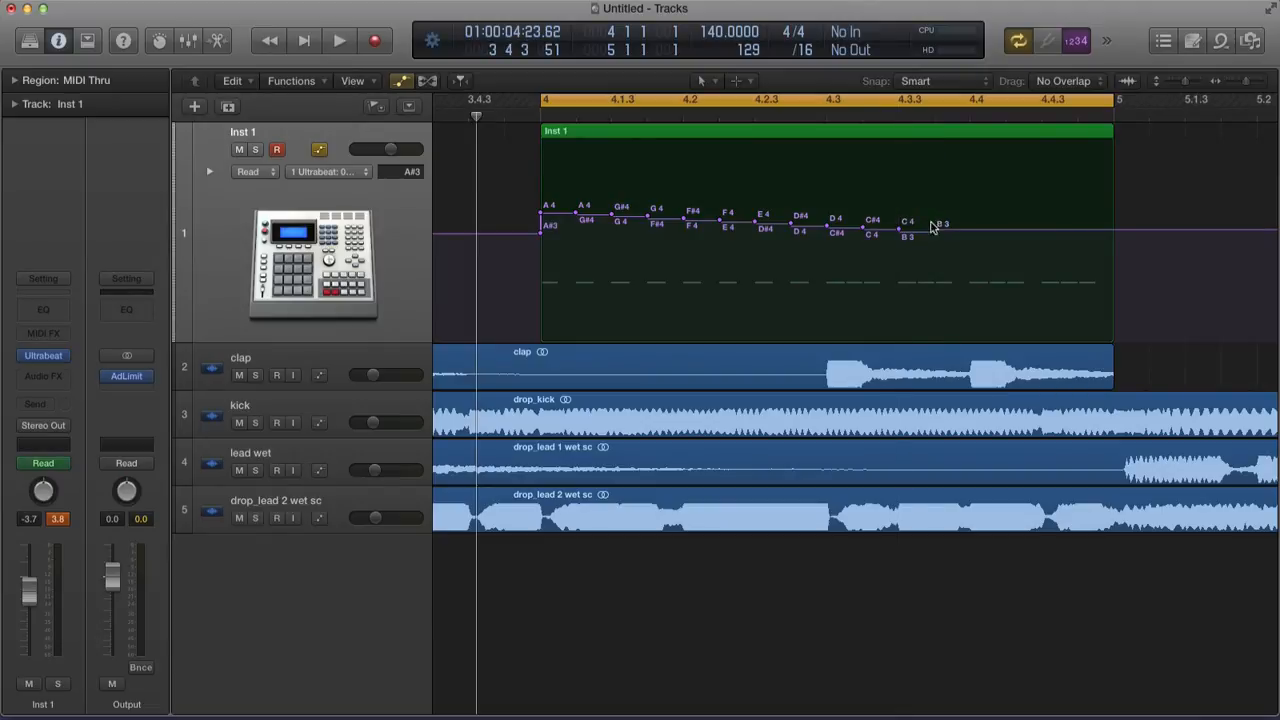
drag(935, 156, 969, 163)
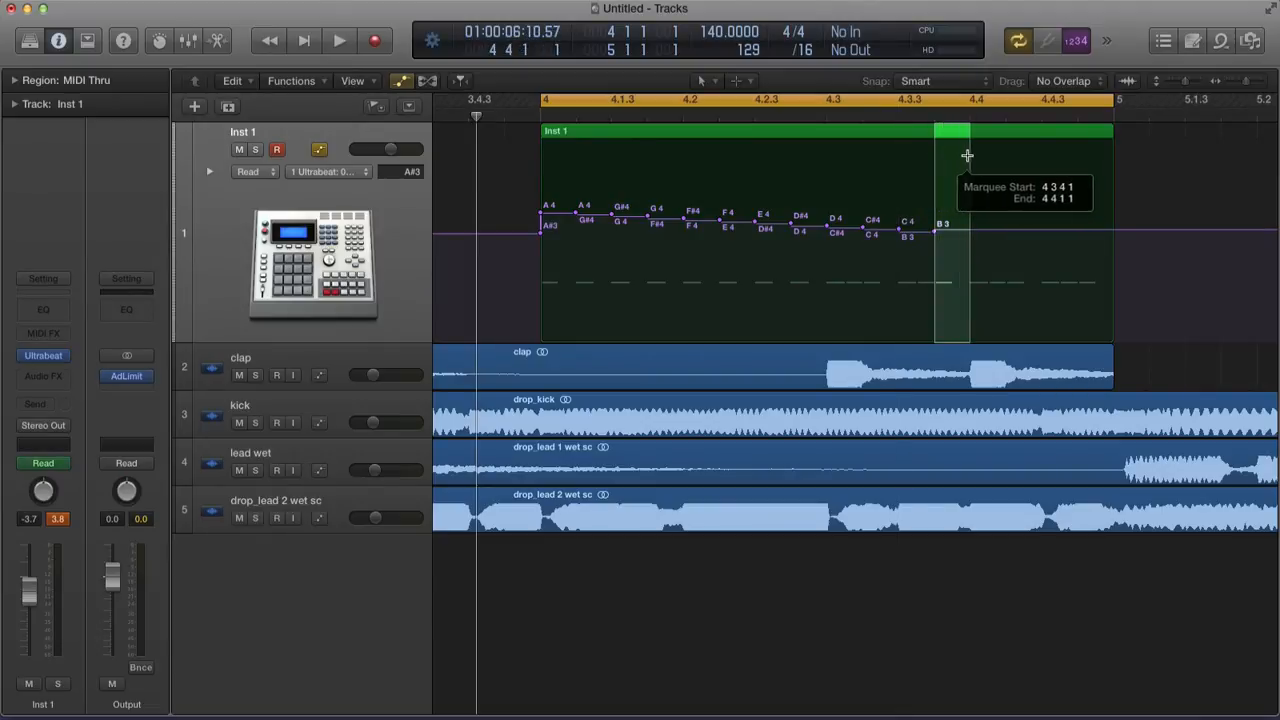
click(955, 233)
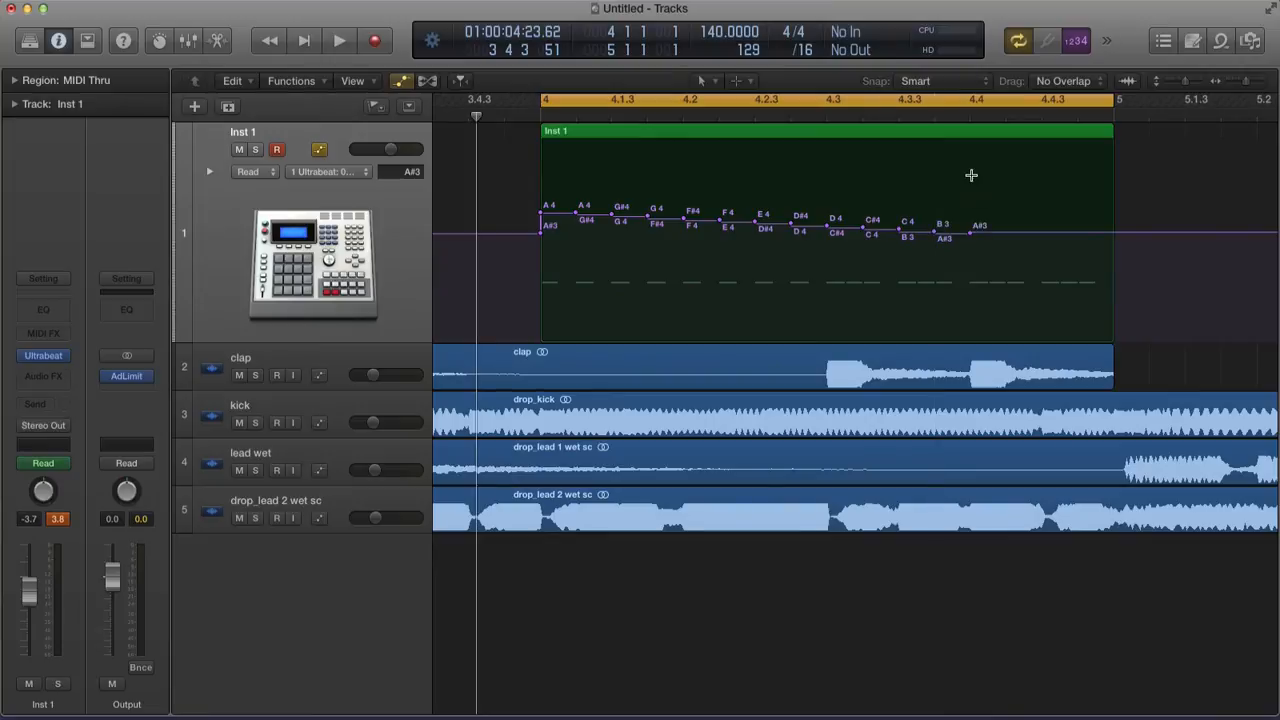
drag(971, 175, 1006, 163)
Add the final steps at A3, G#3, G3 and F#3, then play the project
click(993, 235)
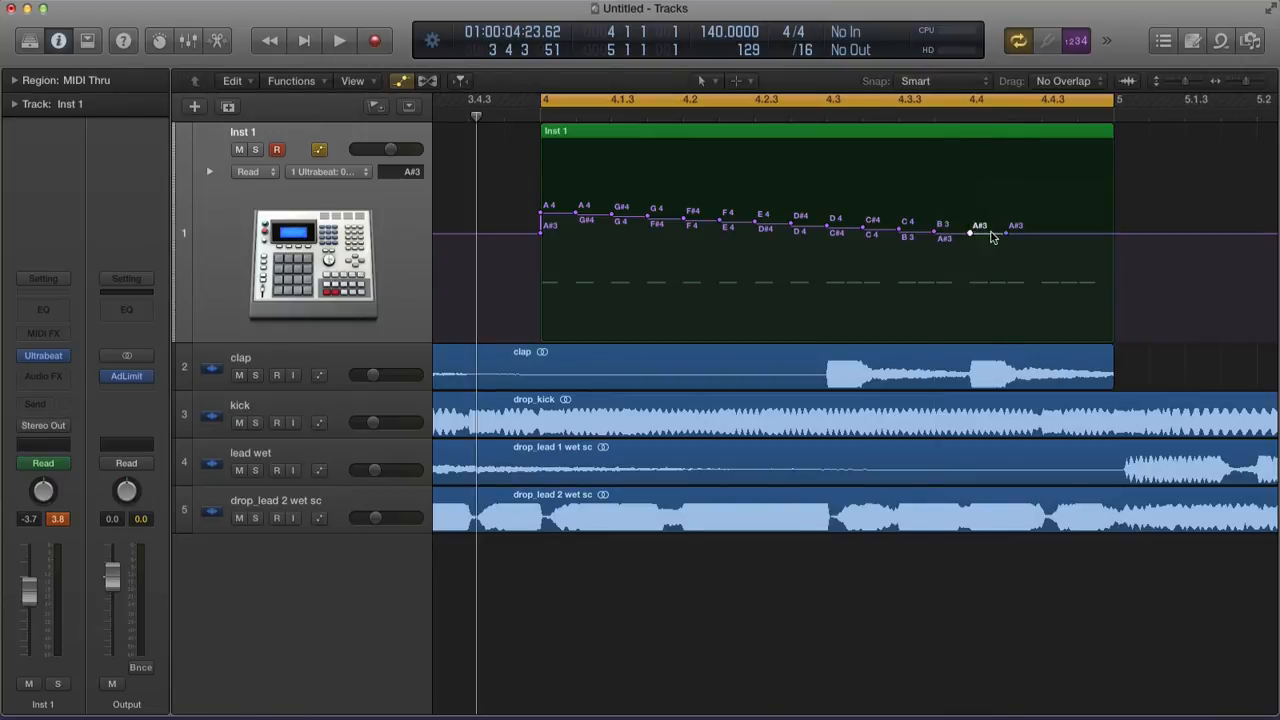
drag(990, 235, 990, 237)
drag(1000, 150, 1038, 148)
click(1021, 238)
drag(1023, 241, 1030, 243)
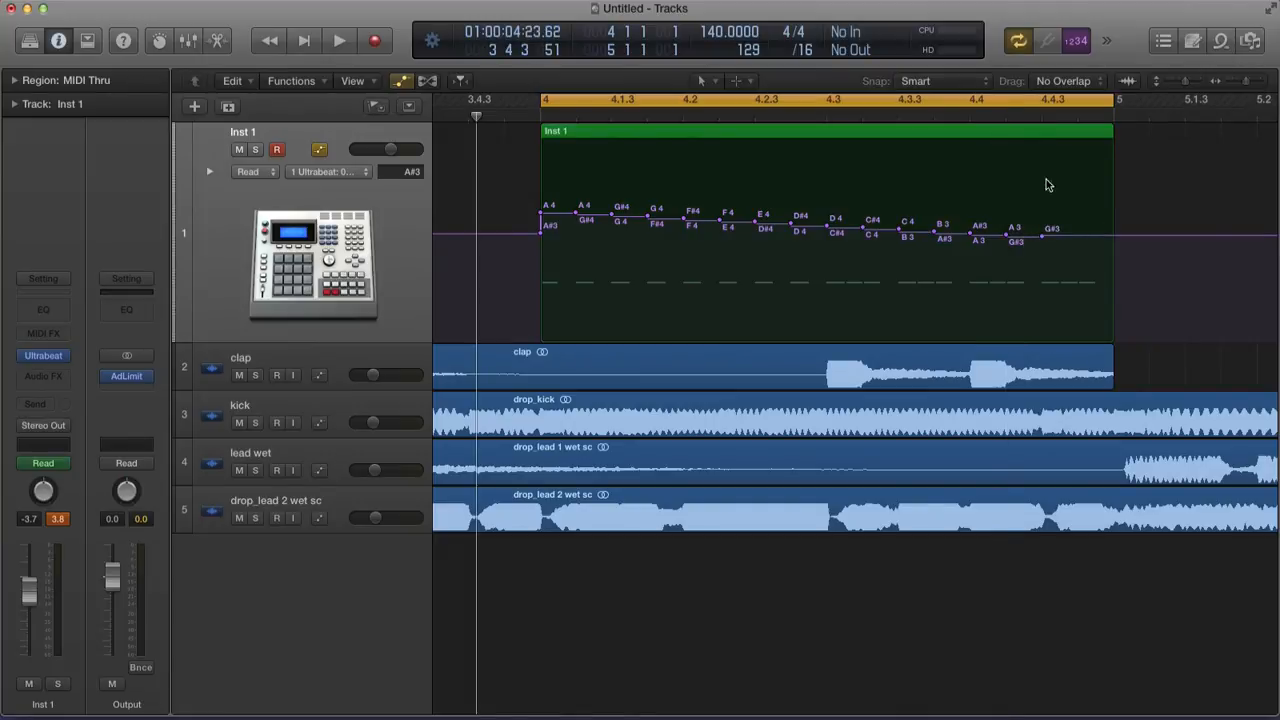
drag(1040, 147, 1068, 152)
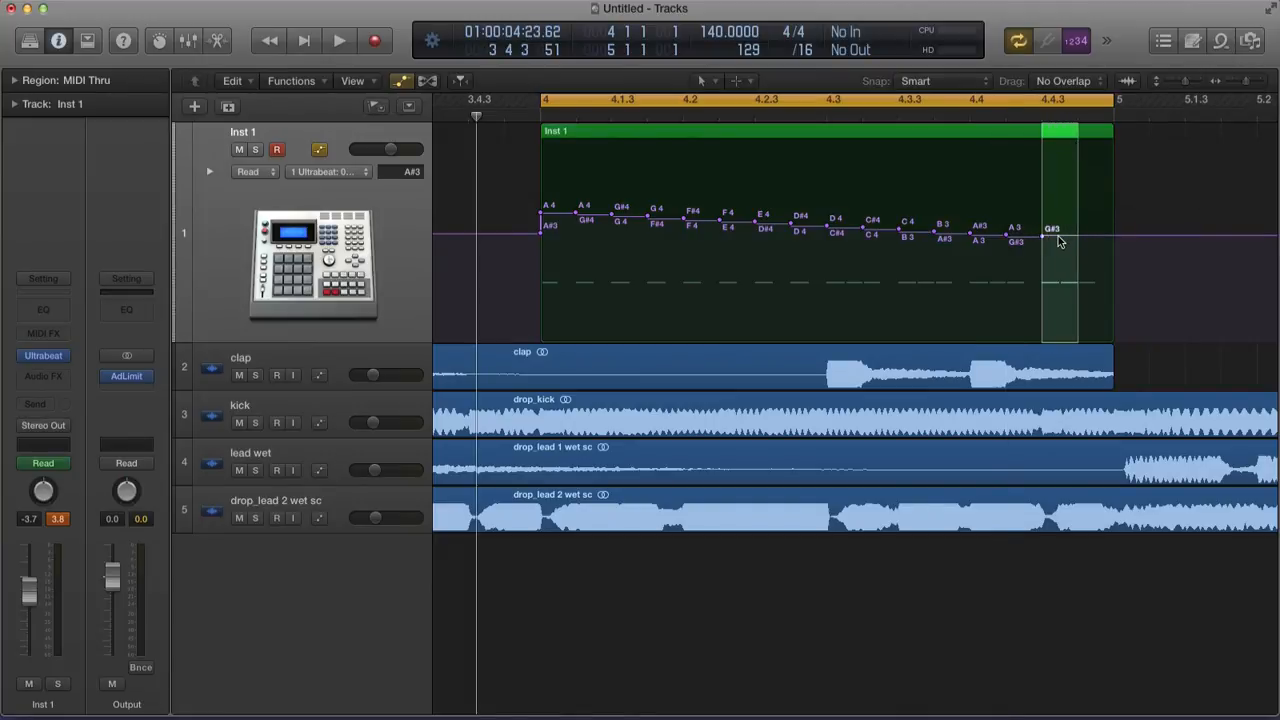
click(1057, 238)
drag(1058, 240, 1058, 243)
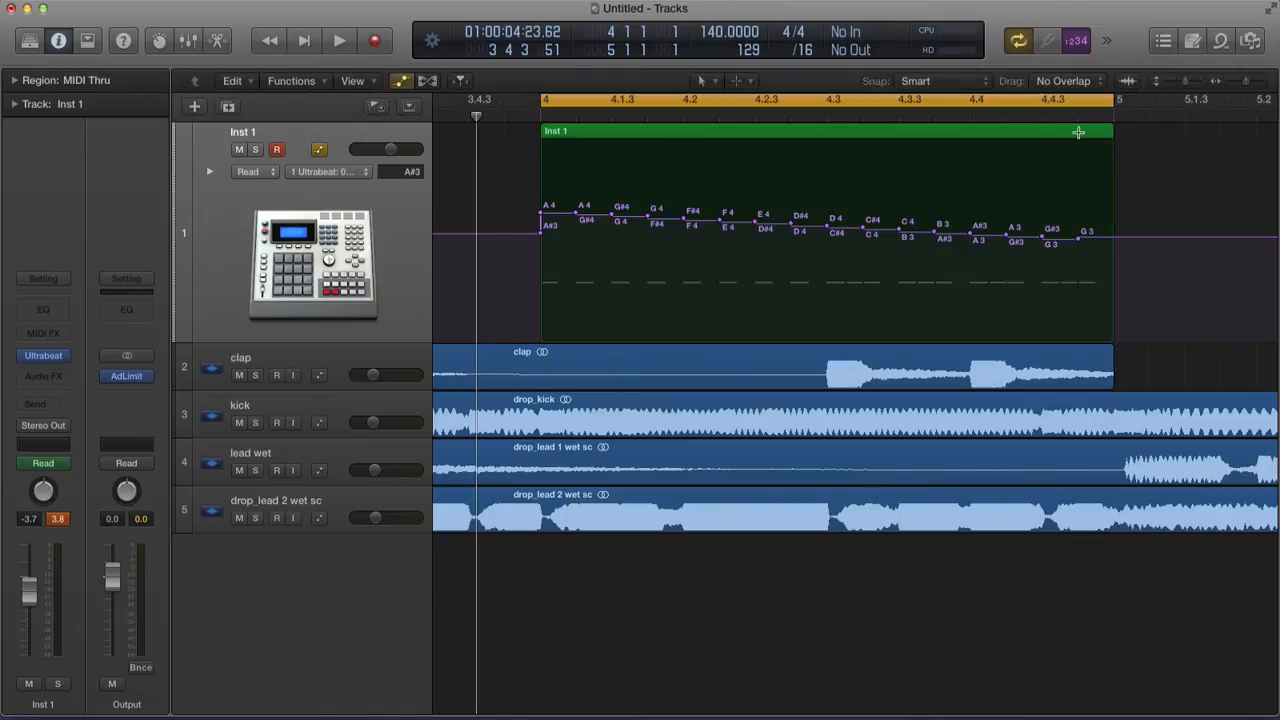
drag(1078, 132, 1113, 136)
click(1096, 240)
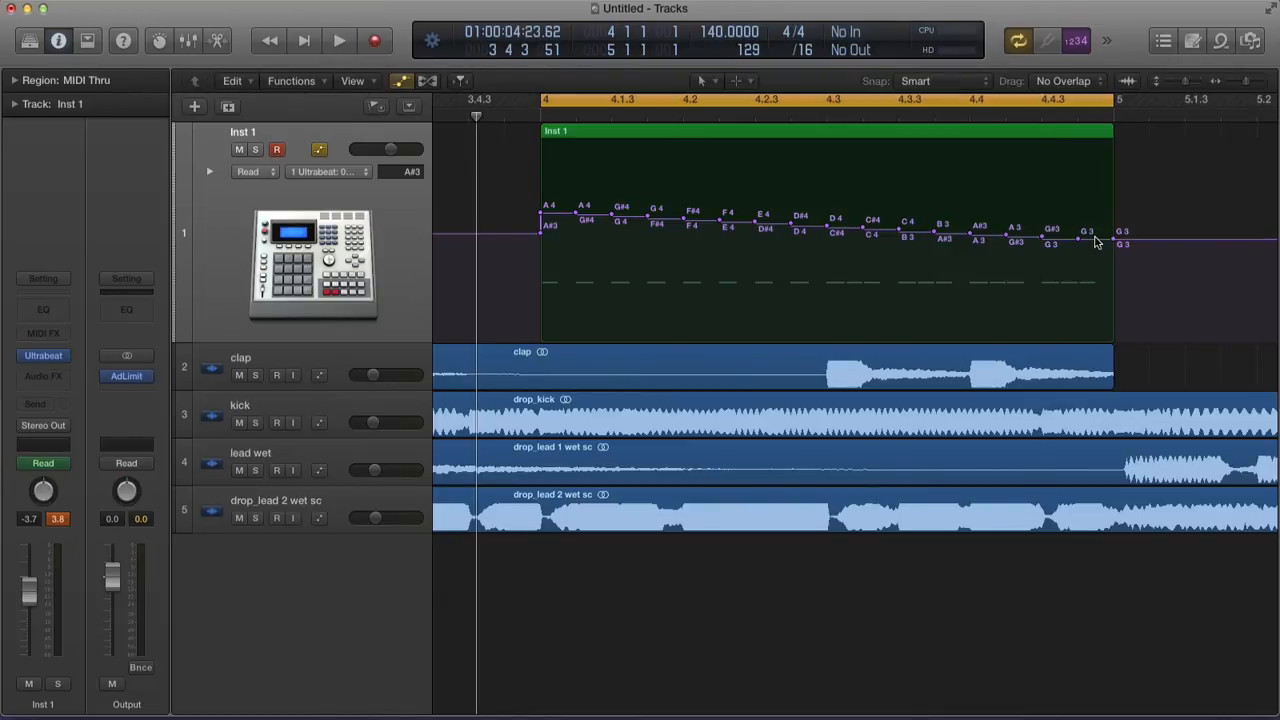
drag(1094, 236, 1094, 240)
key(space)
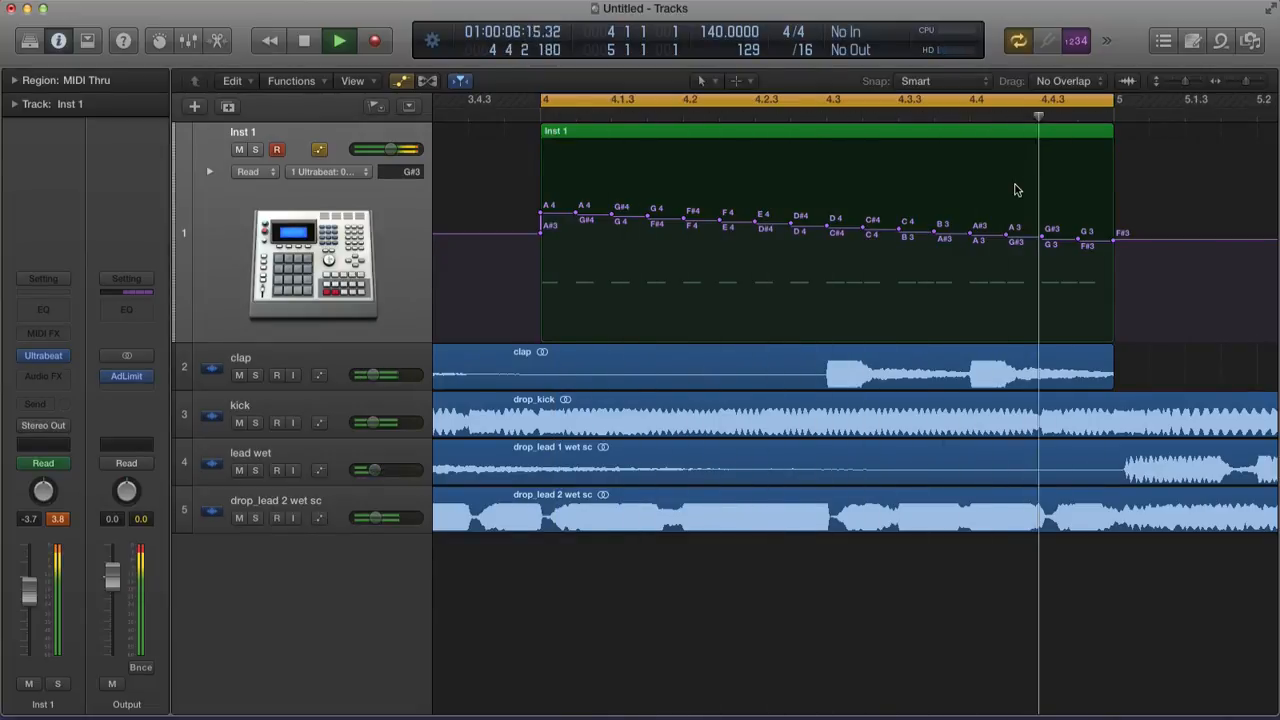
Zoom into the pitch steps and lower the step at beat 4.3 by a semitone
key(space)
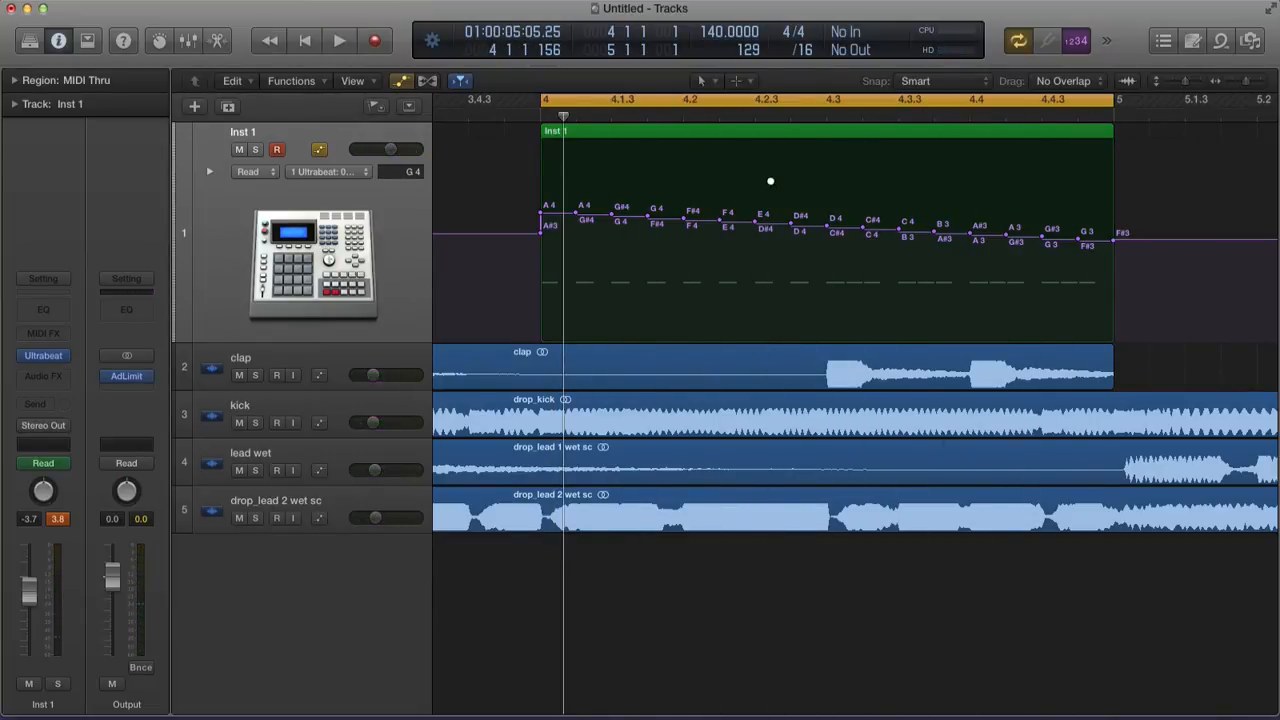
drag(741, 150, 1255, 310)
scroll(699, 236, left, 5)
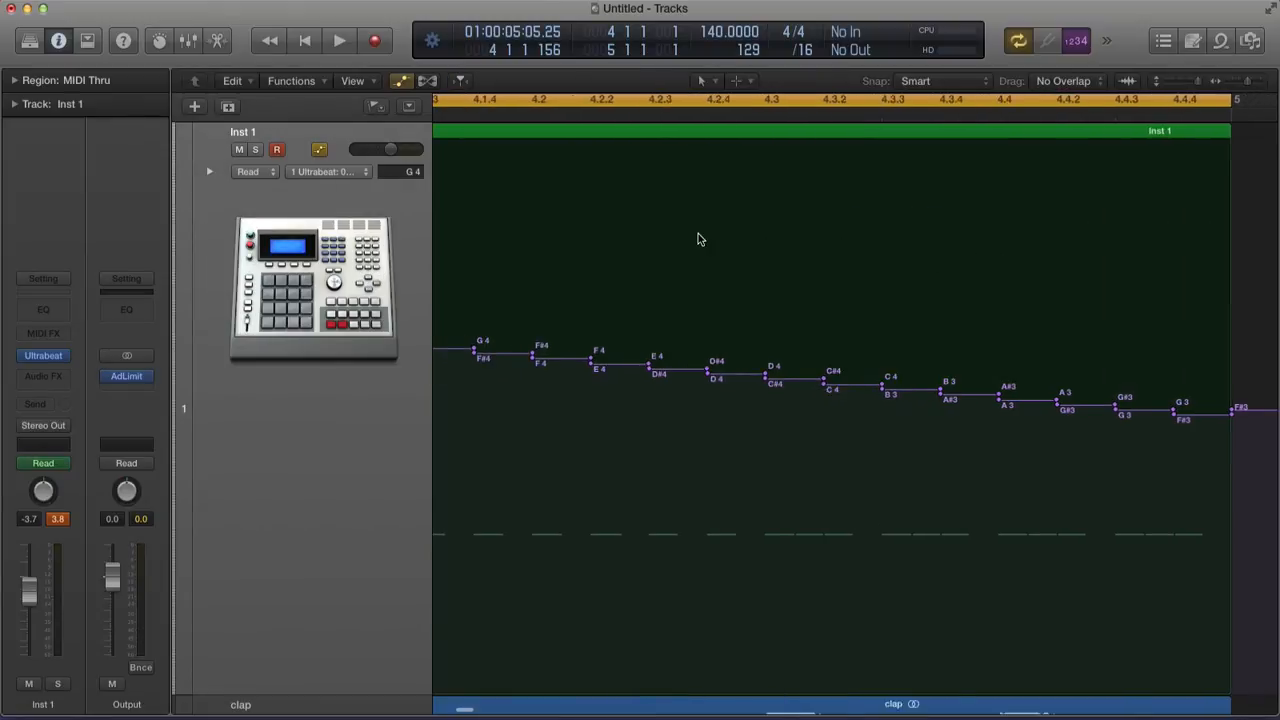
scroll(699, 236, right, 1)
scroll(778, 320, right, 3)
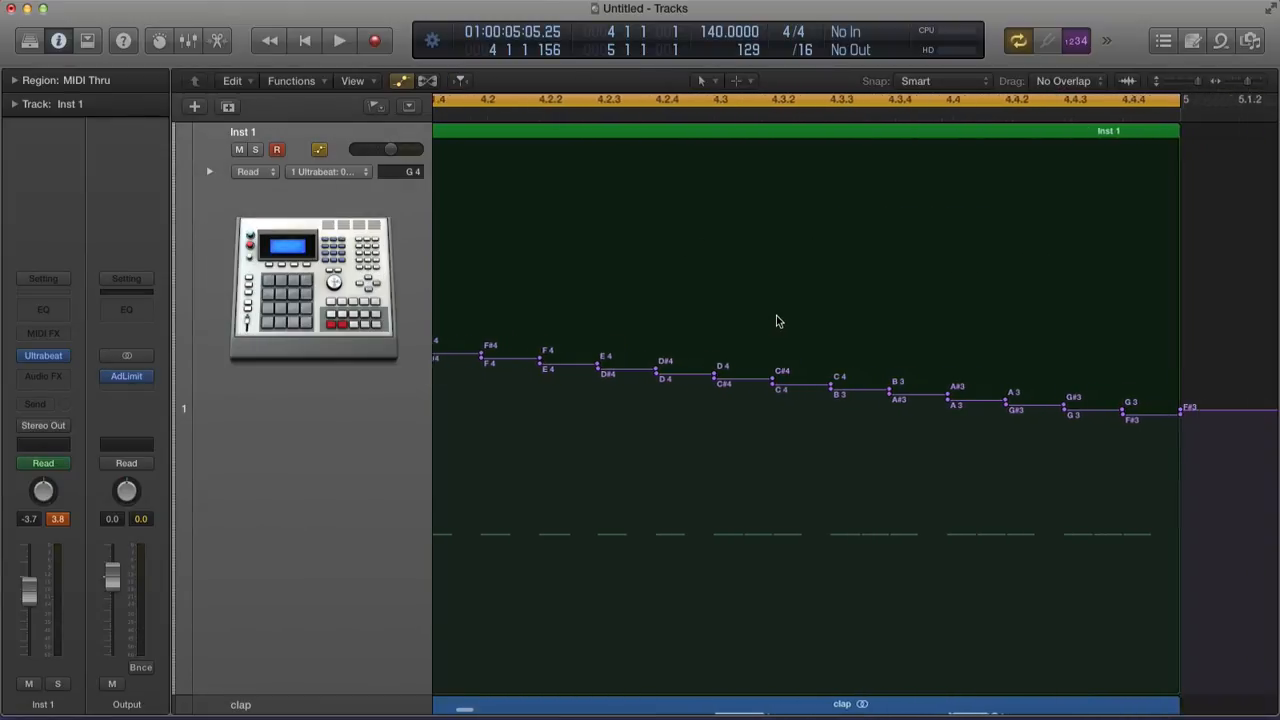
scroll(729, 285, down, 3)
scroll(729, 287, left, 4)
scroll(729, 287, down, 2)
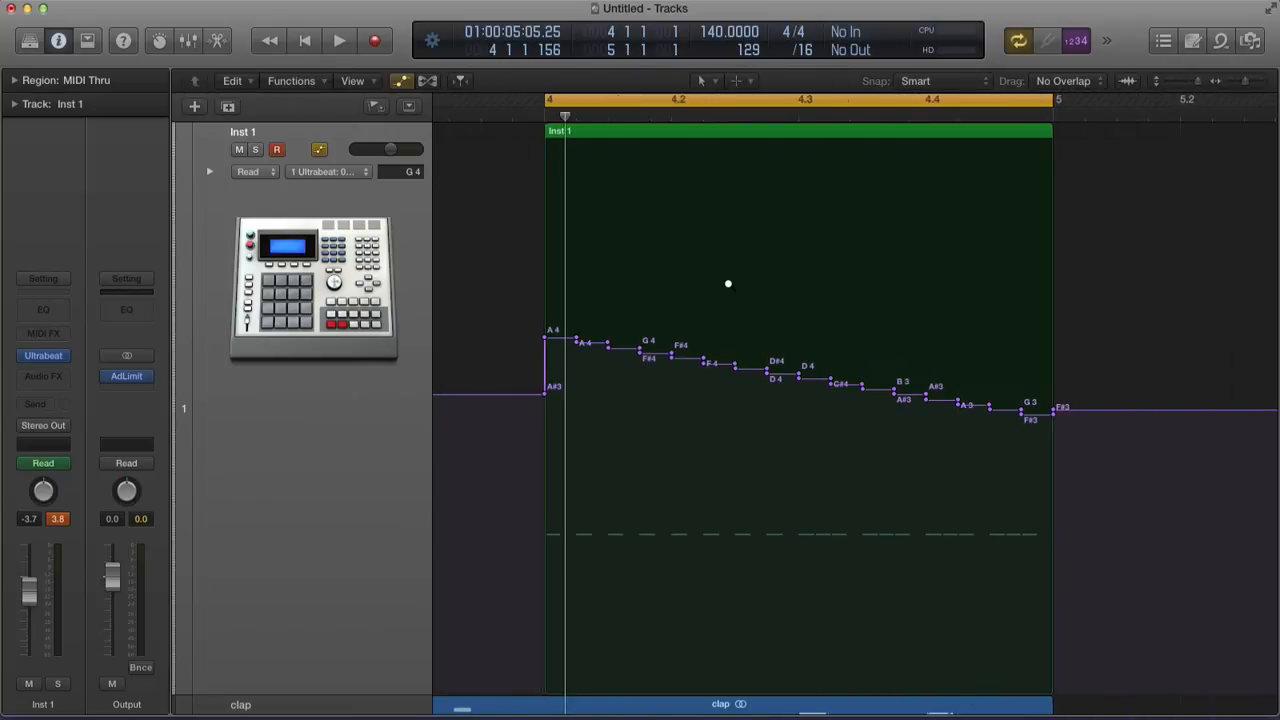
click(811, 384)
drag(846, 388, 876, 403)
Pull the later pitch step down to F#3 and move the final point later to G3
click(913, 405)
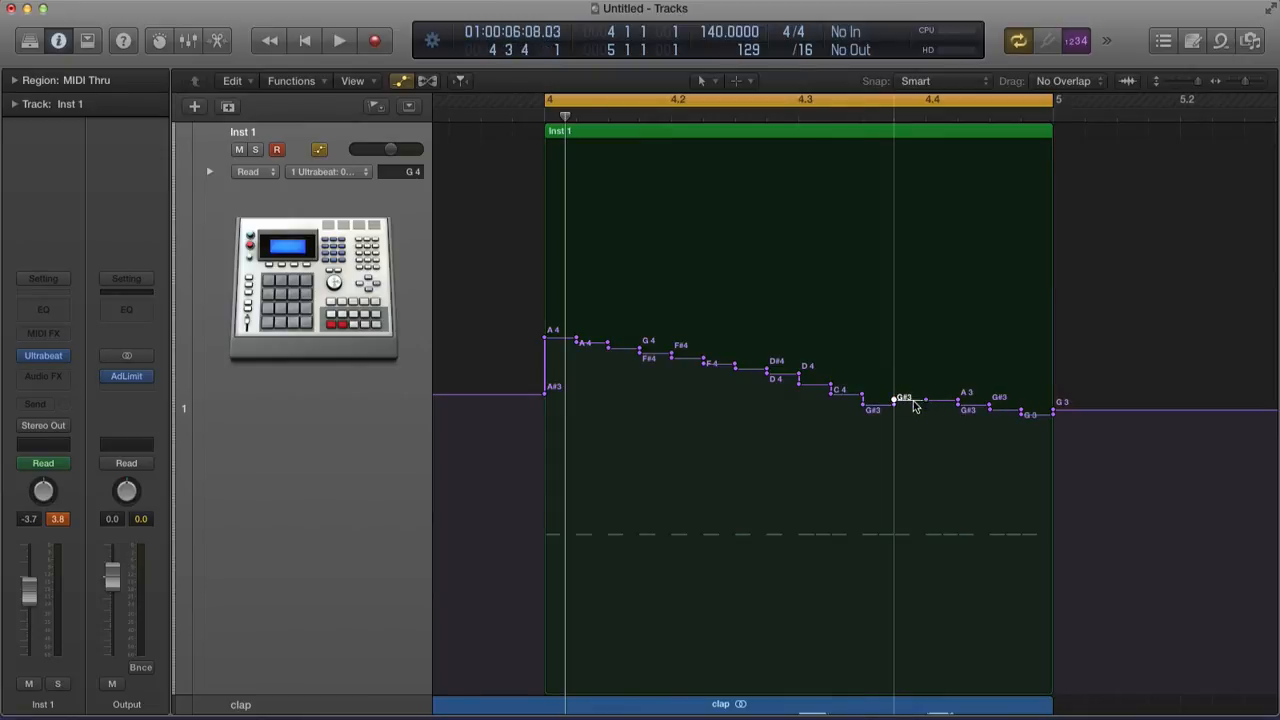
click(935, 410)
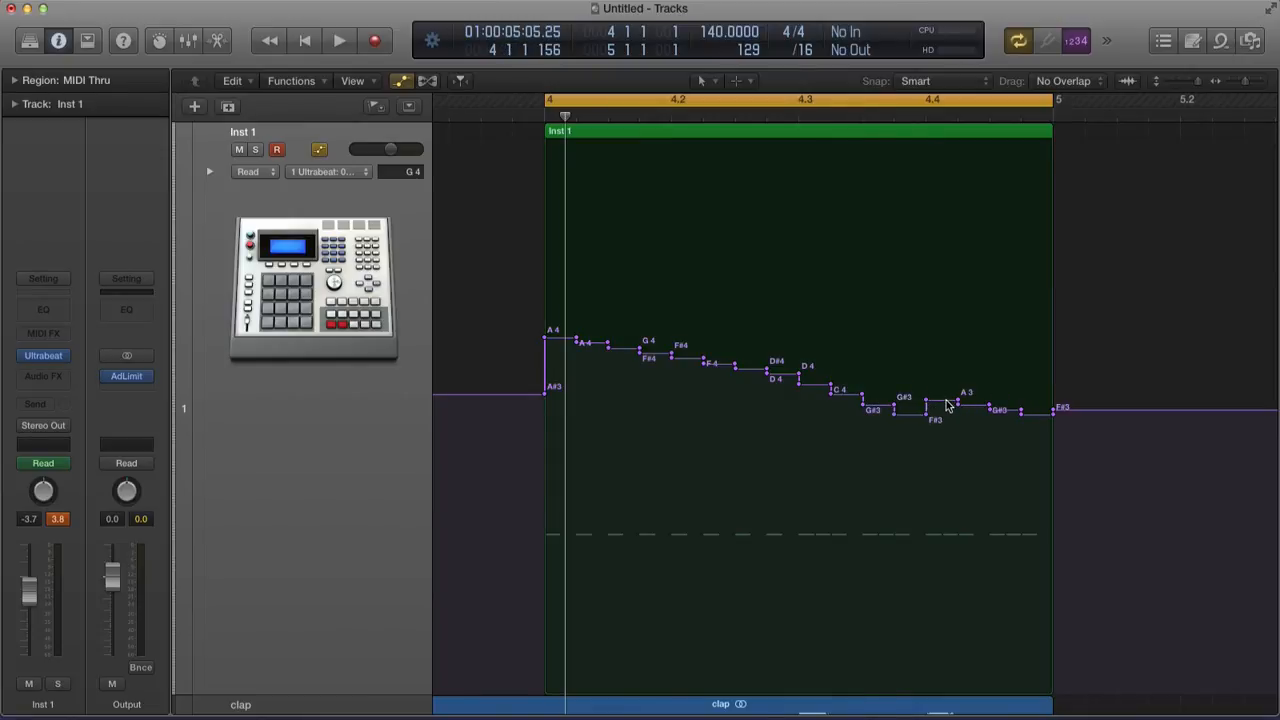
mouse_move(947, 401)
mouse_down()
mouse_move(949, 424)
mouse_move(935, 425)
mouse_move(1039, 465)
mouse_up()
key(space)
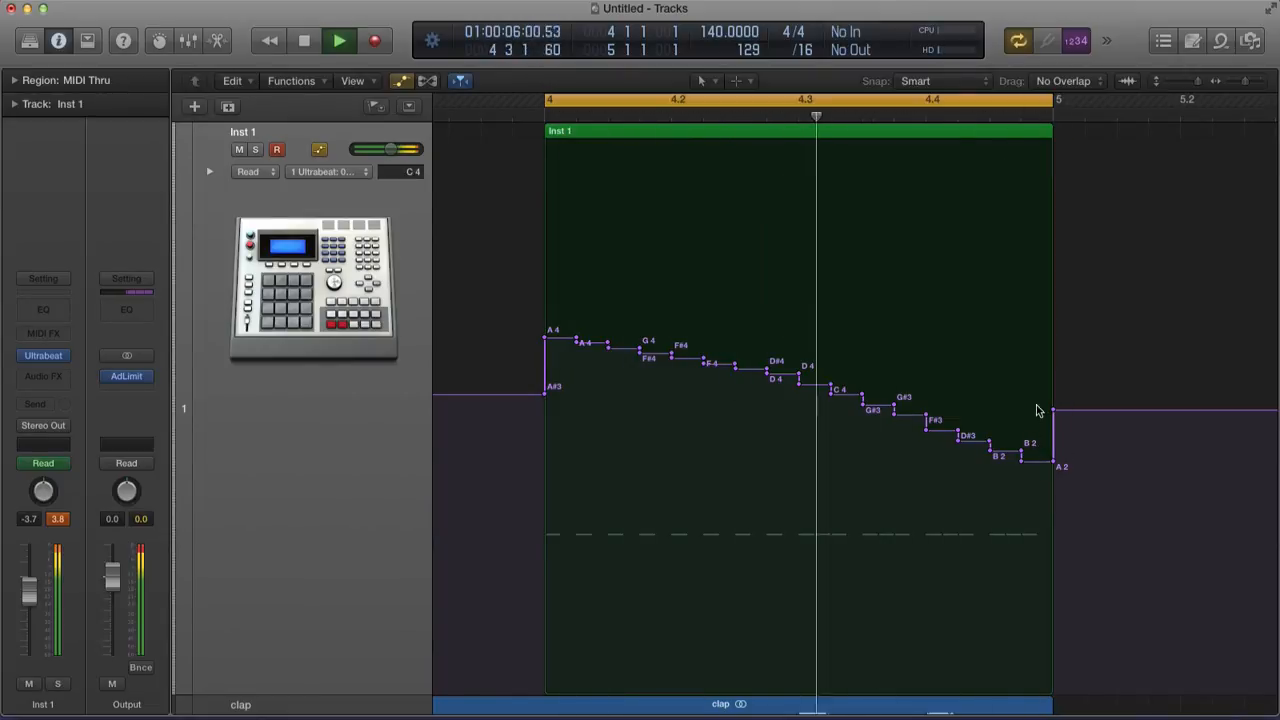
drag(1055, 410, 1086, 410)
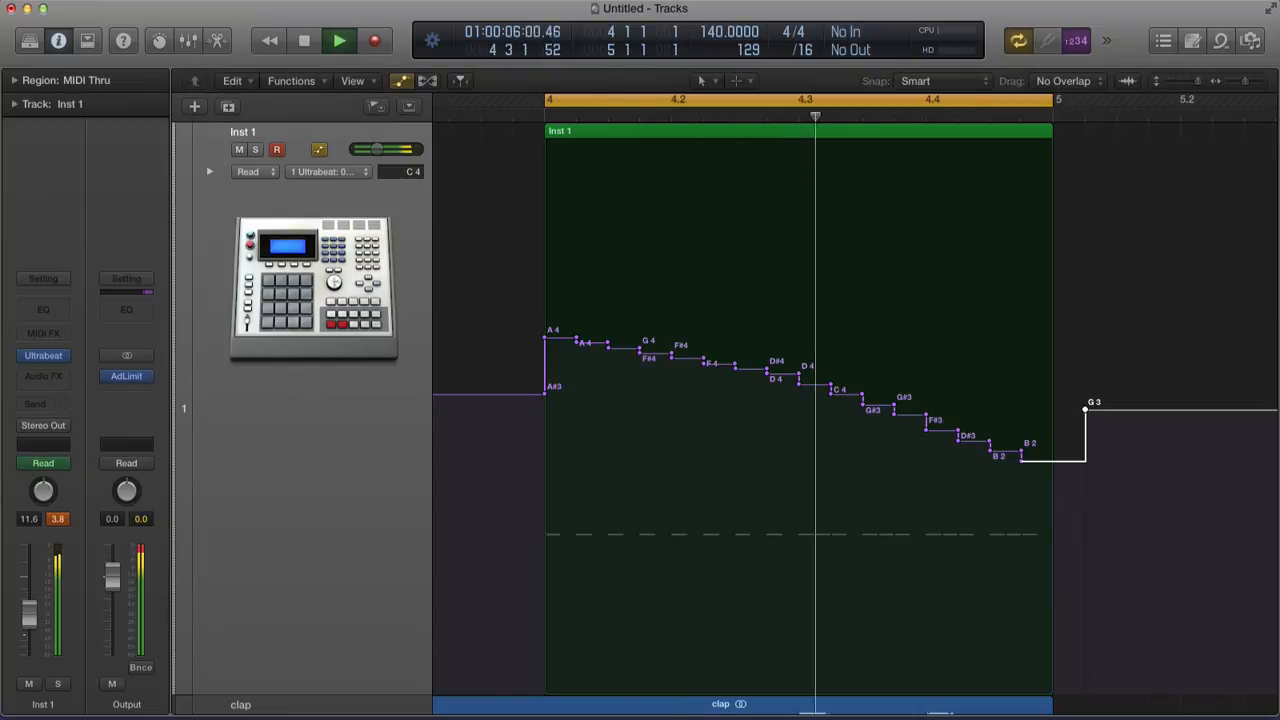
Raise the Inst 1 volume to -9.8 and remove the A#3 point to even out the steps
drag(25, 632, 24, 628)
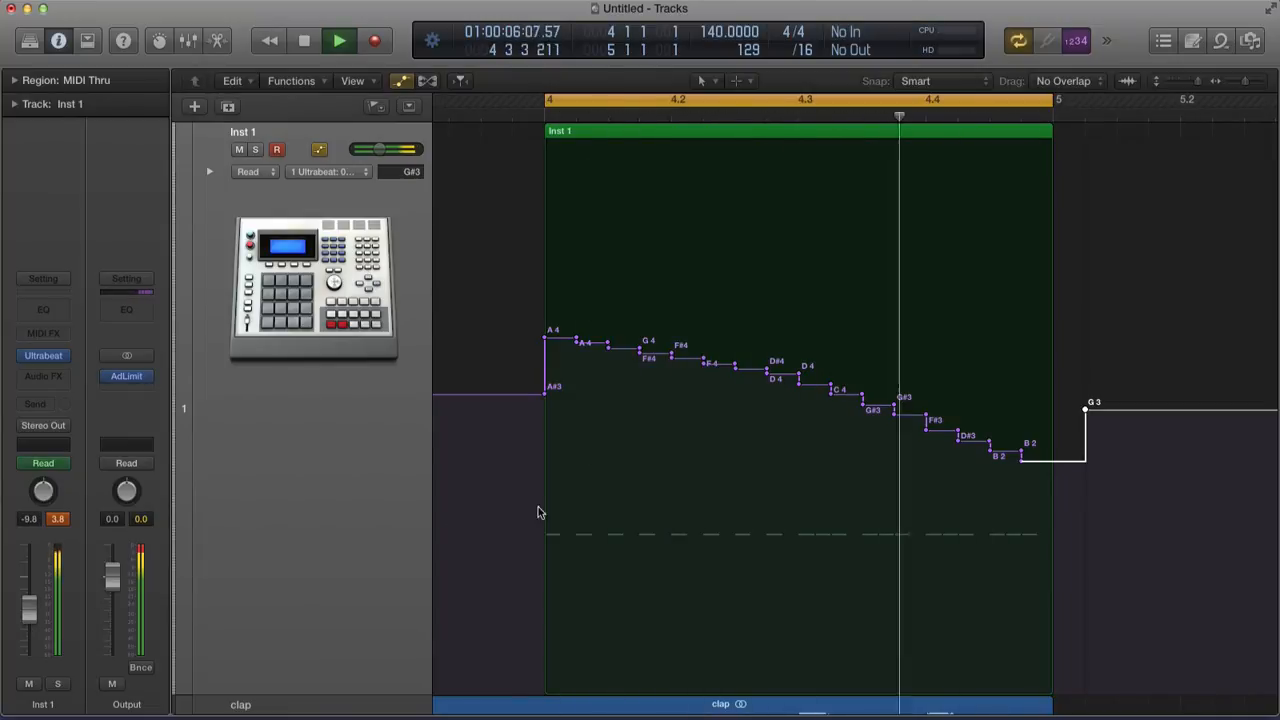
key(space)
scroll(823, 412, down, 1)
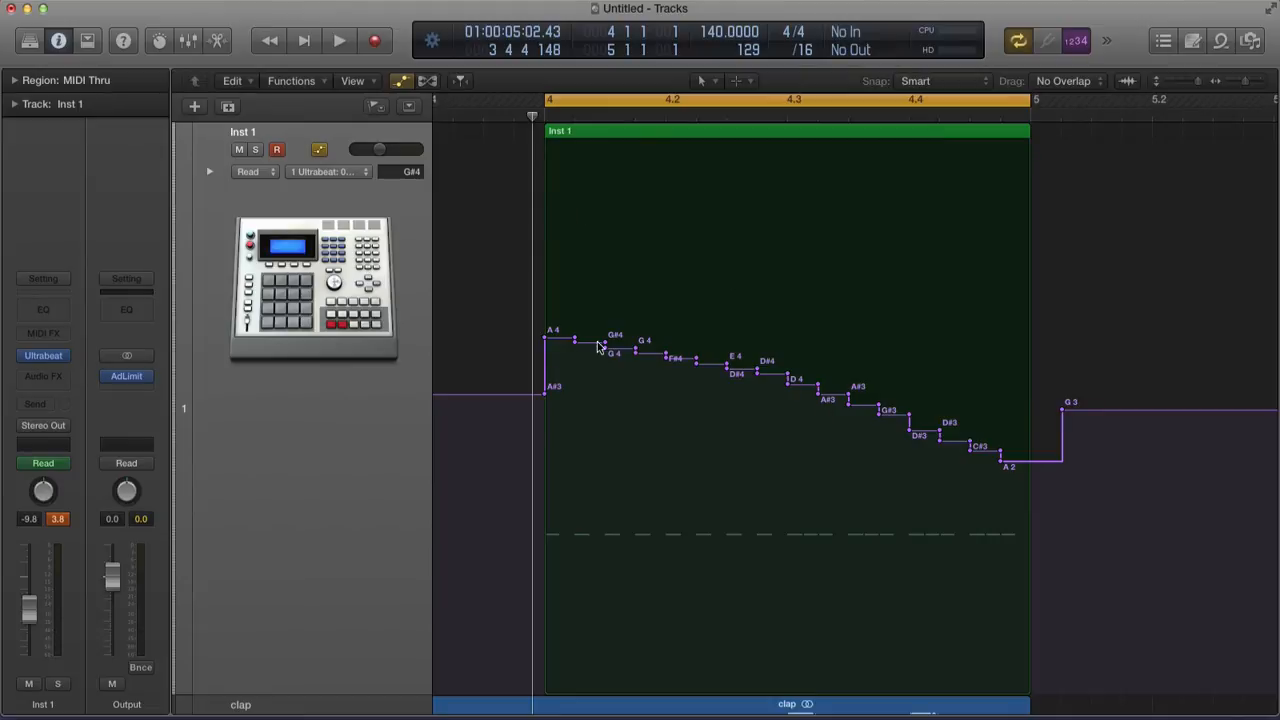
drag(548, 400, 545, 381)
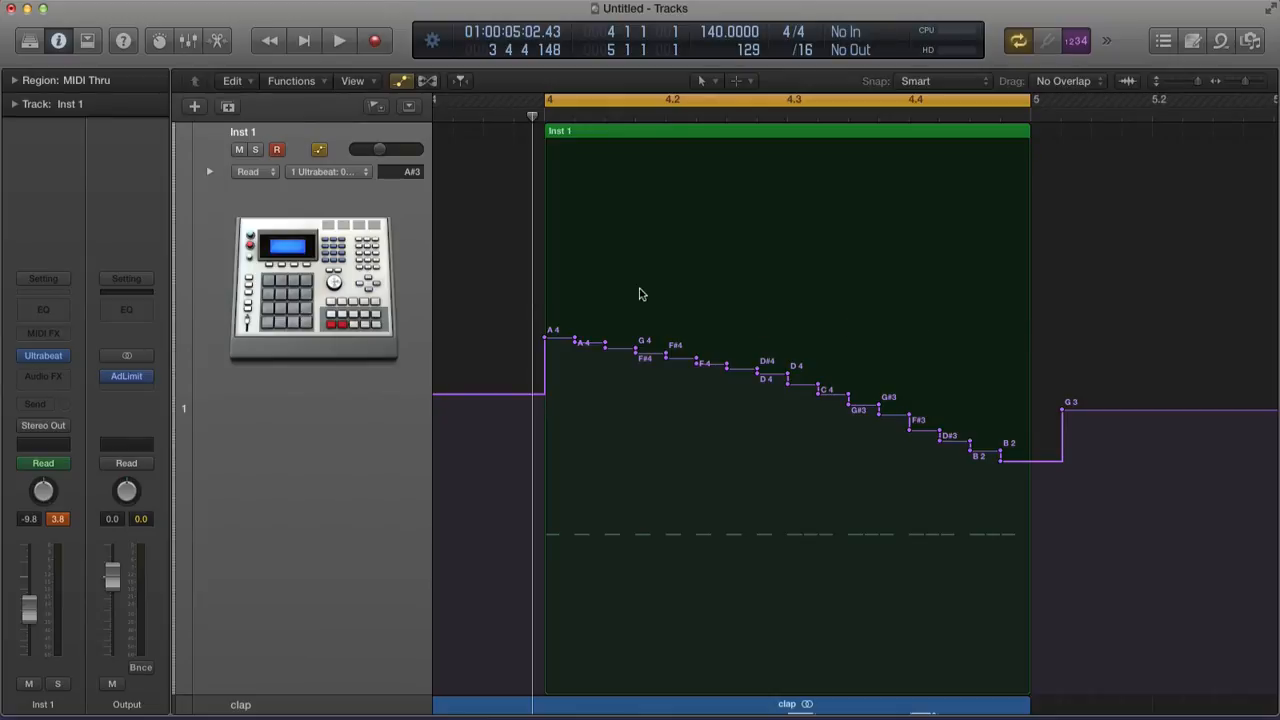
Insert a Modulation > Tremolo effect on the Inst 1 channel strip's Audio FX slot
click(368, 270)
click(41, 377)
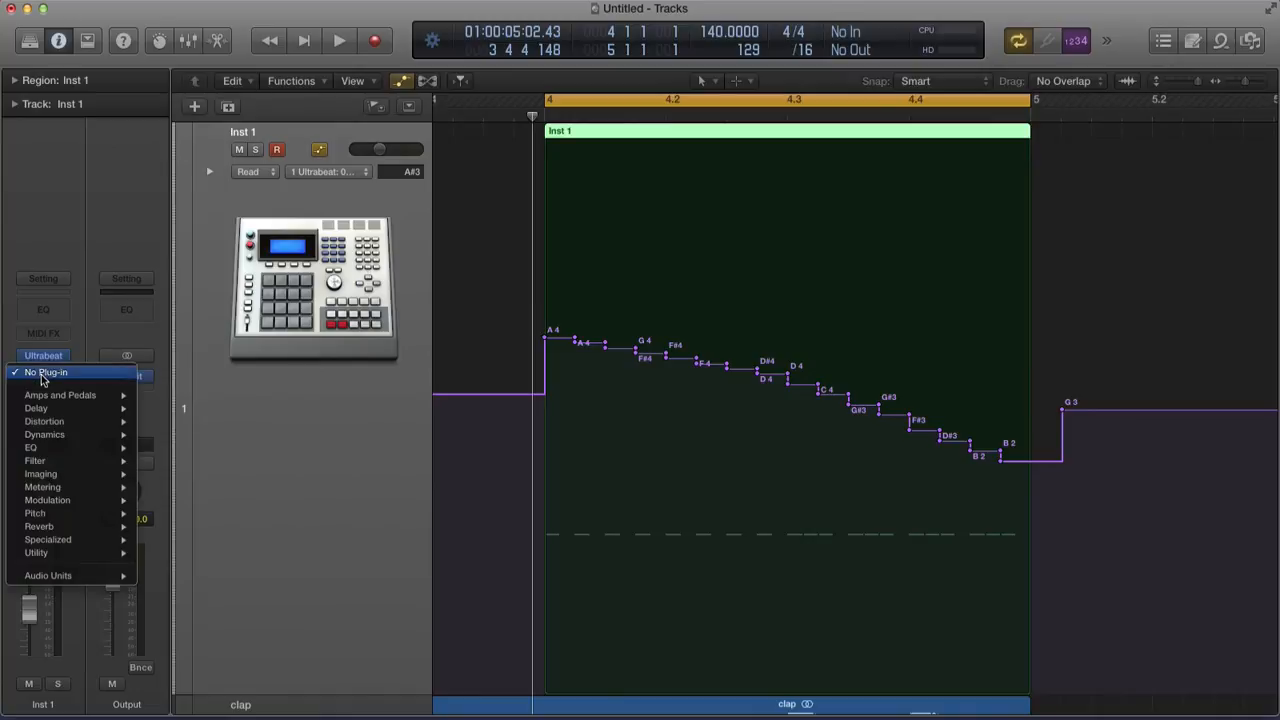
mouse_move(68, 500)
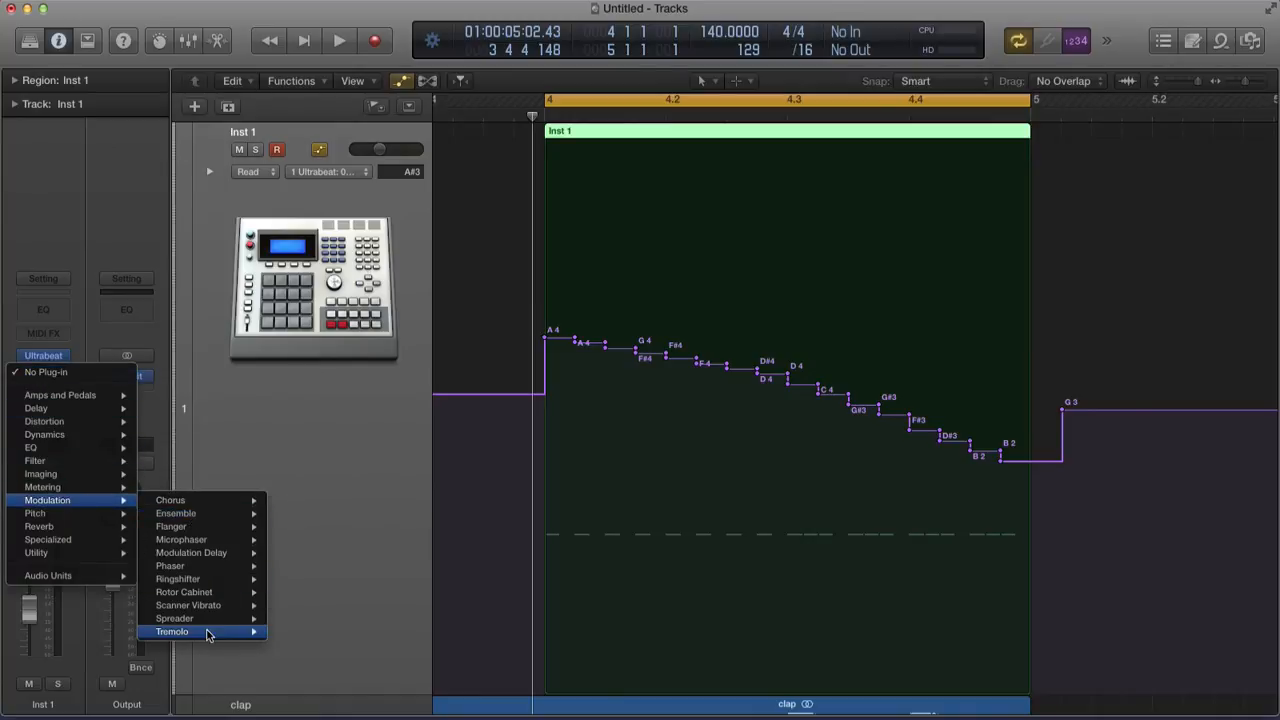
click(293, 632)
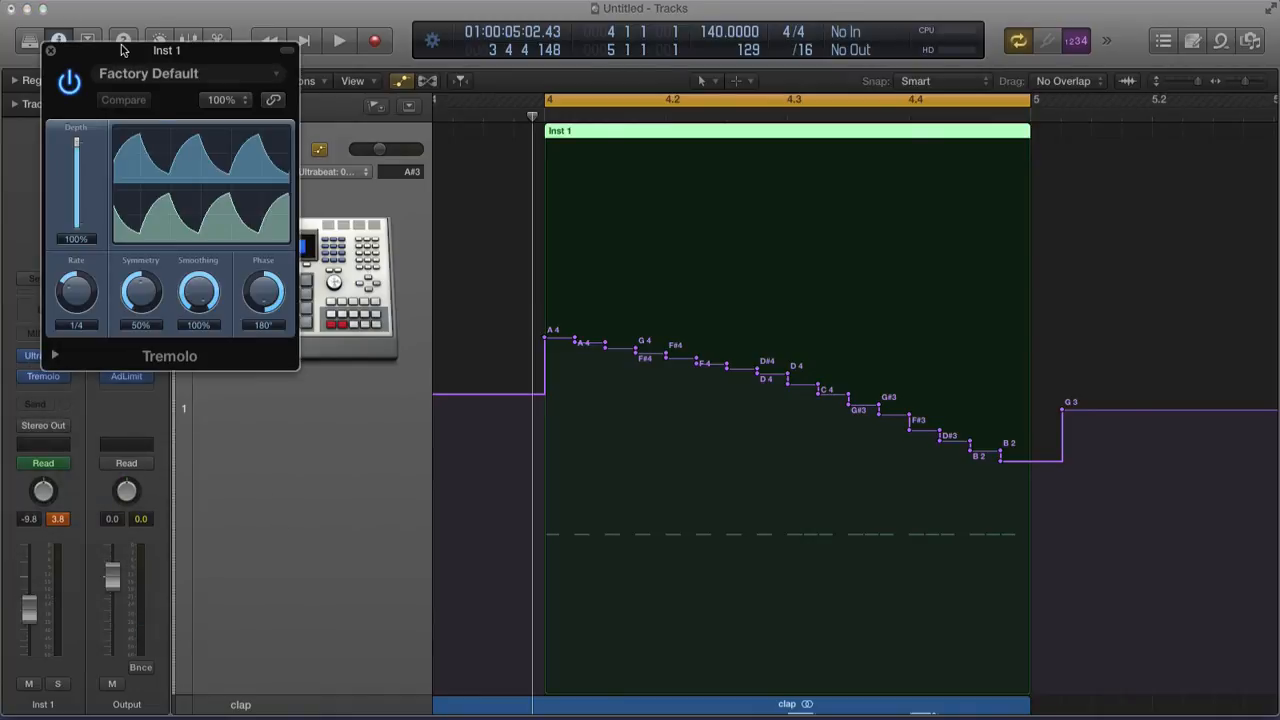
drag(122, 50, 128, 33)
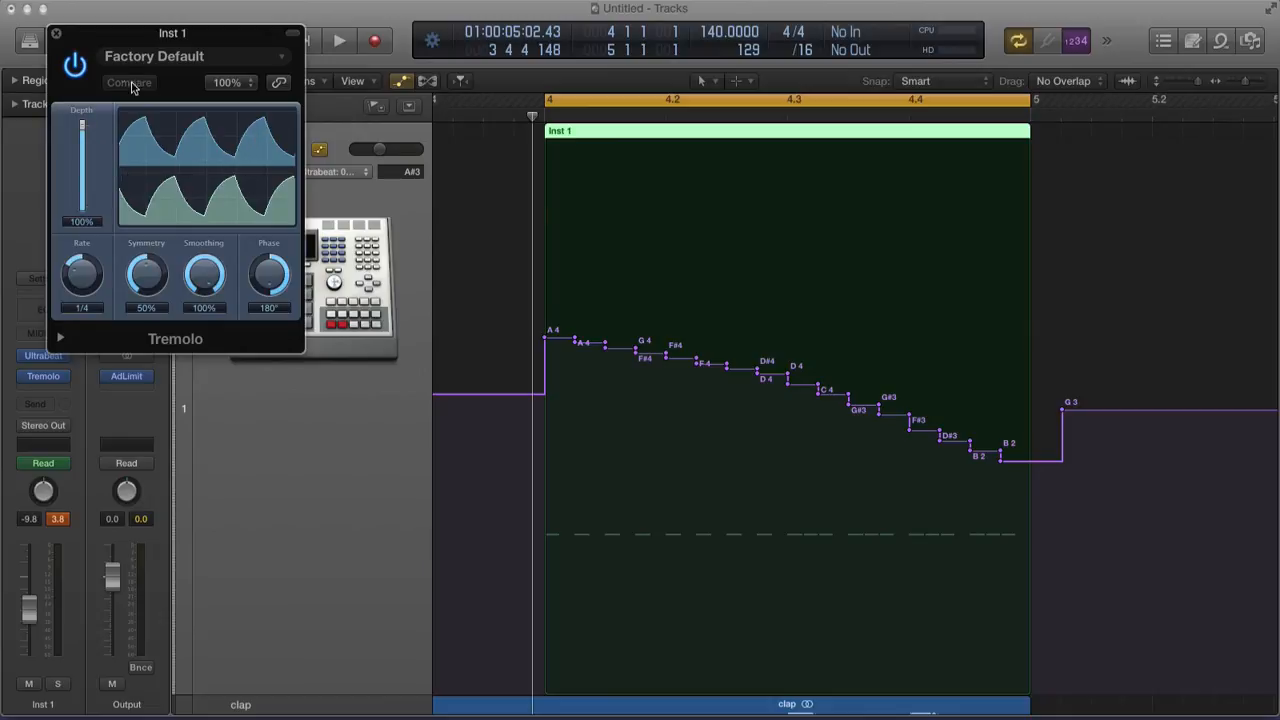
Play the track and raise the Inst 1 fader to -2.2 dB
key(space)
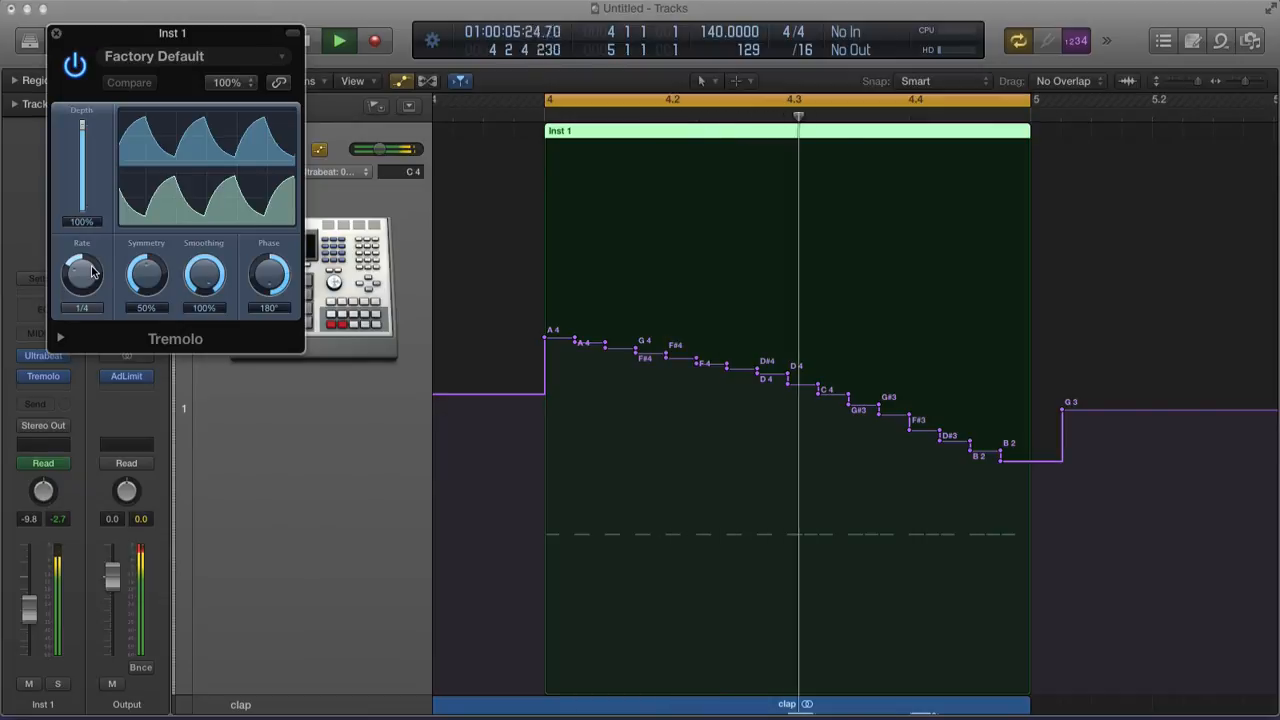
drag(31, 612, 30, 587)
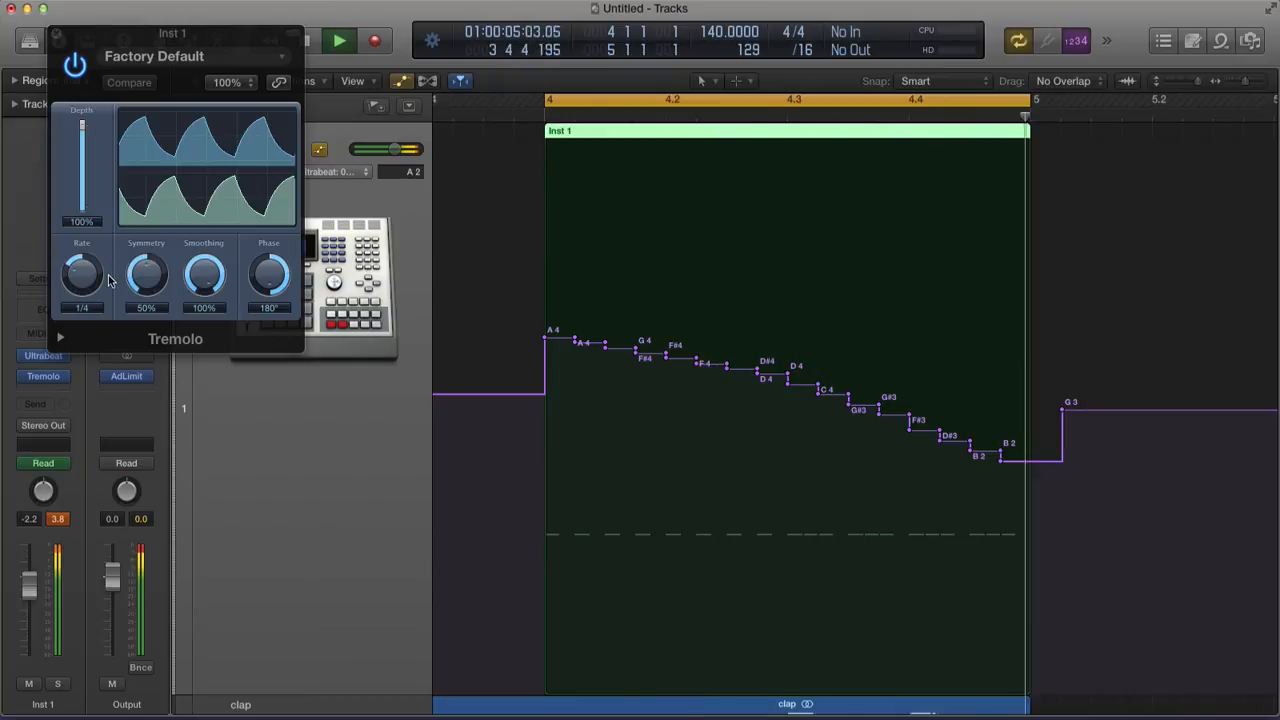
key(space)
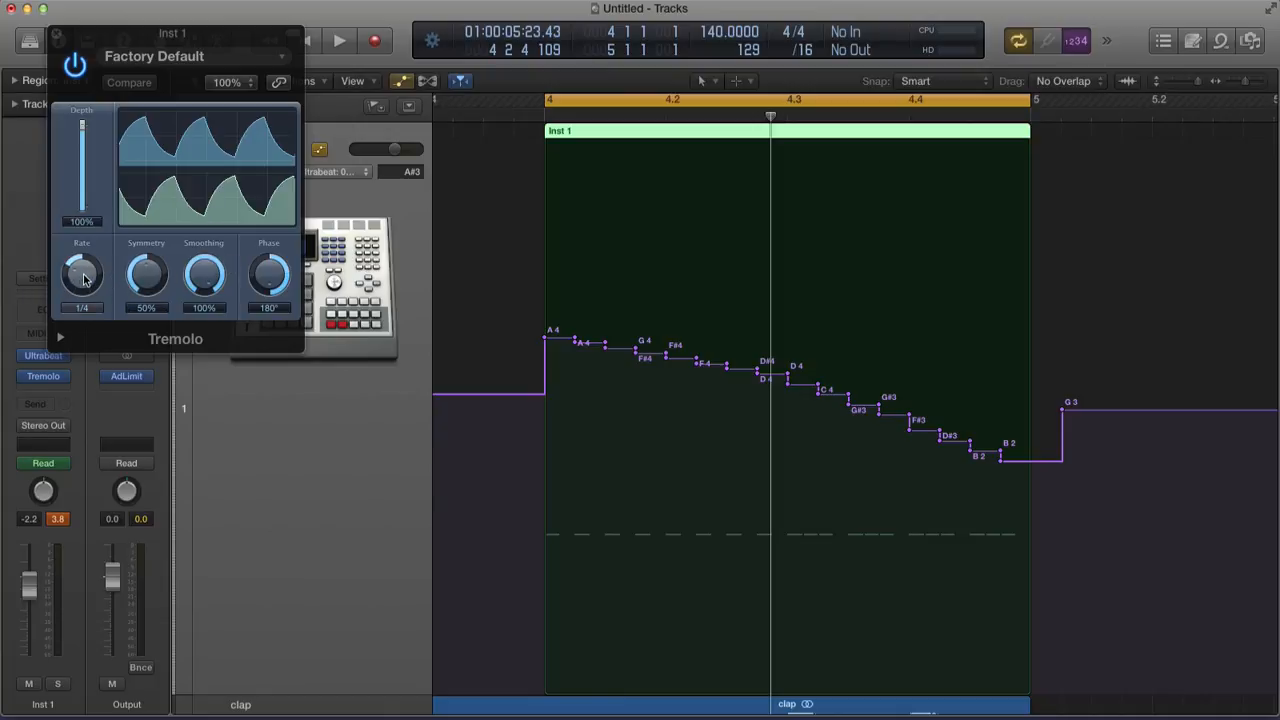
Audition Tremolo rates 1/2t and 1/8, then set the rate back to 1/4
drag(84, 279, 85, 282)
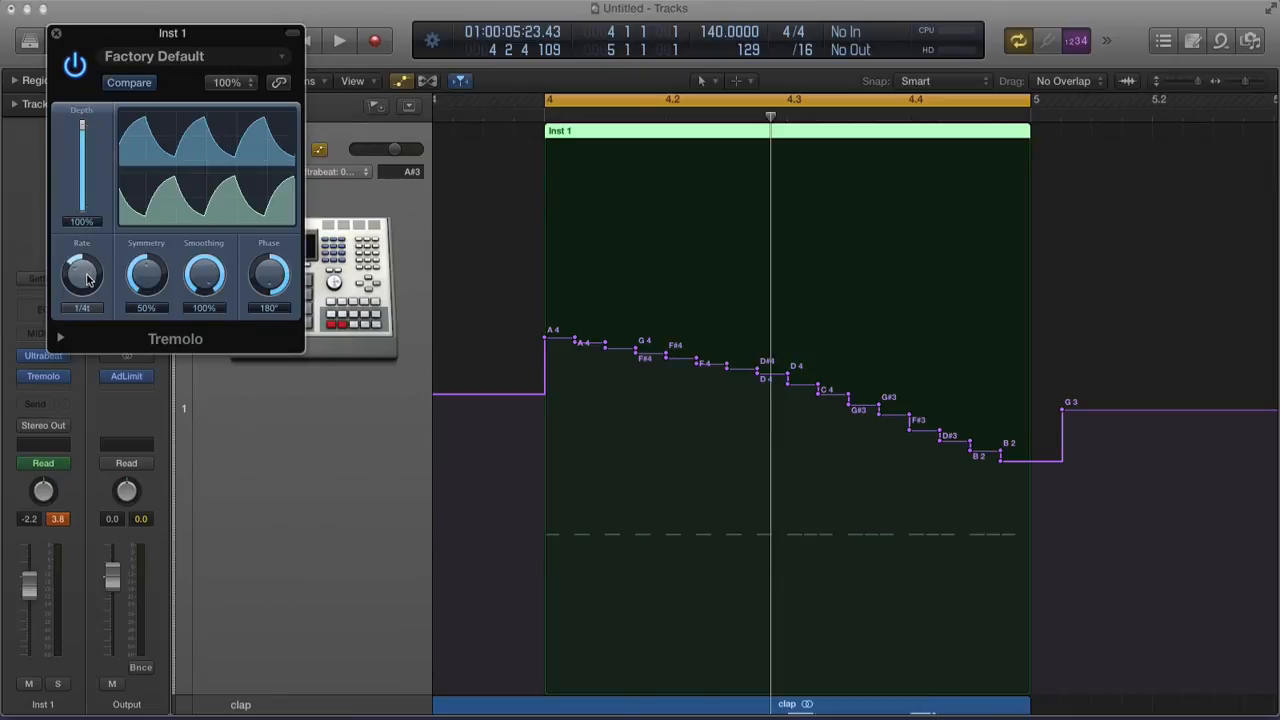
key(space)
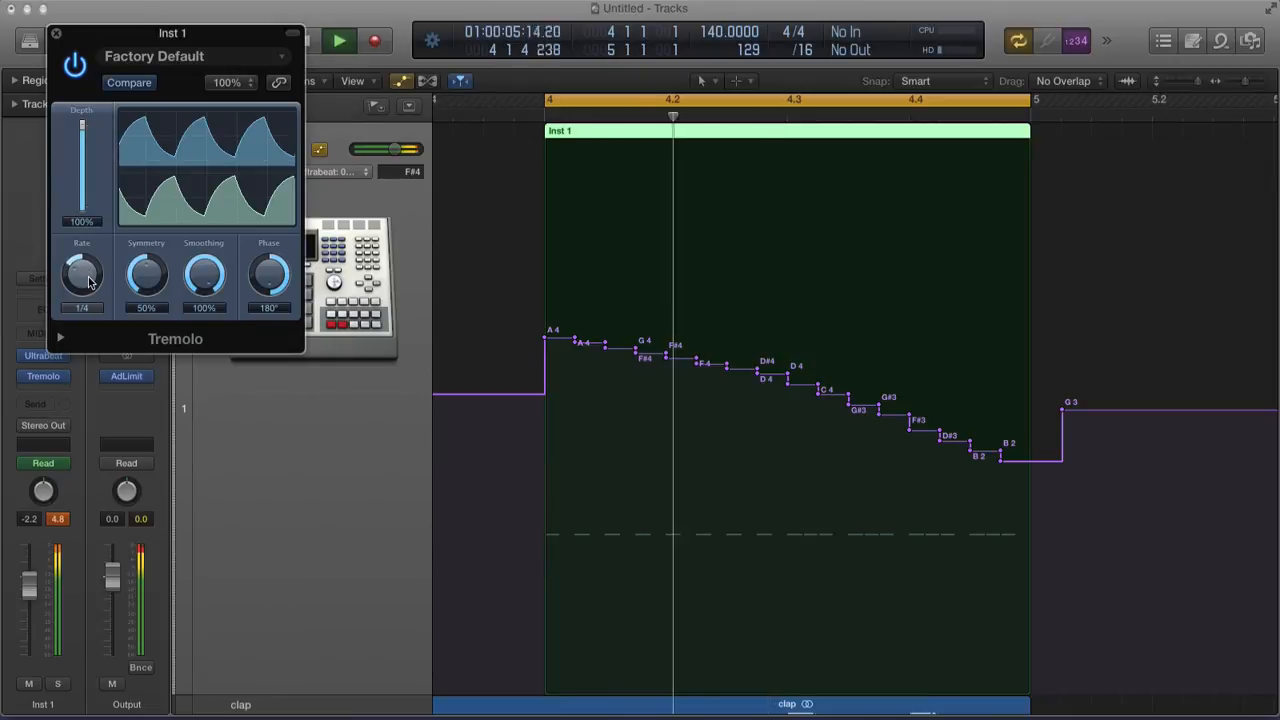
drag(87, 277, 88, 282)
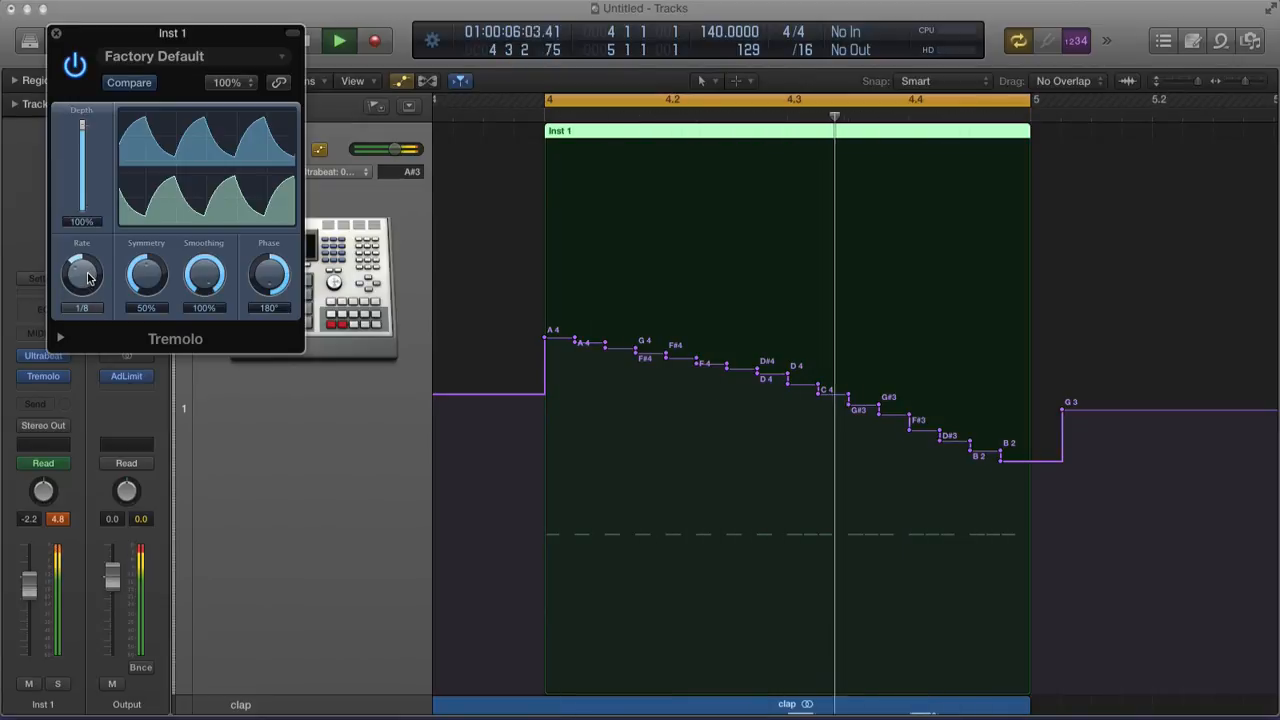
drag(88, 282, 86, 276)
key(space)
key(space)
key(space)
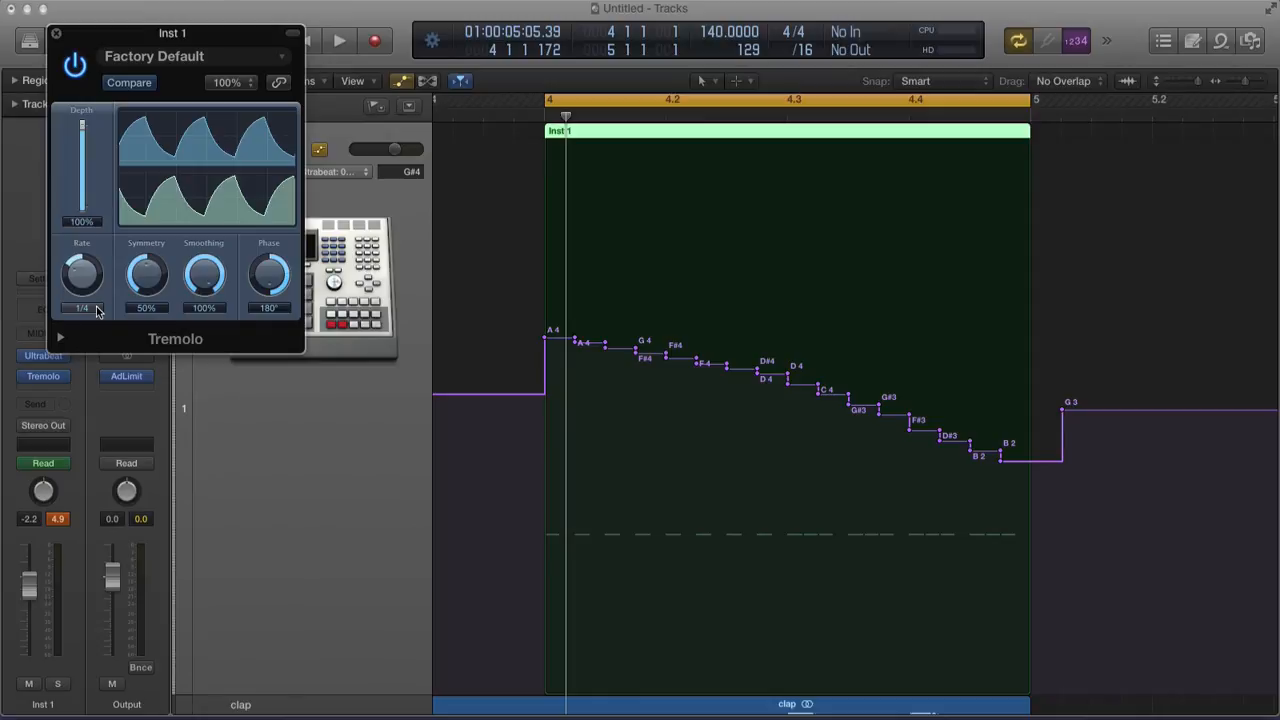
Close Tremolo and insert a stereo AutoFilter in the next Audio FX slot
click(57, 35)
click(53, 387)
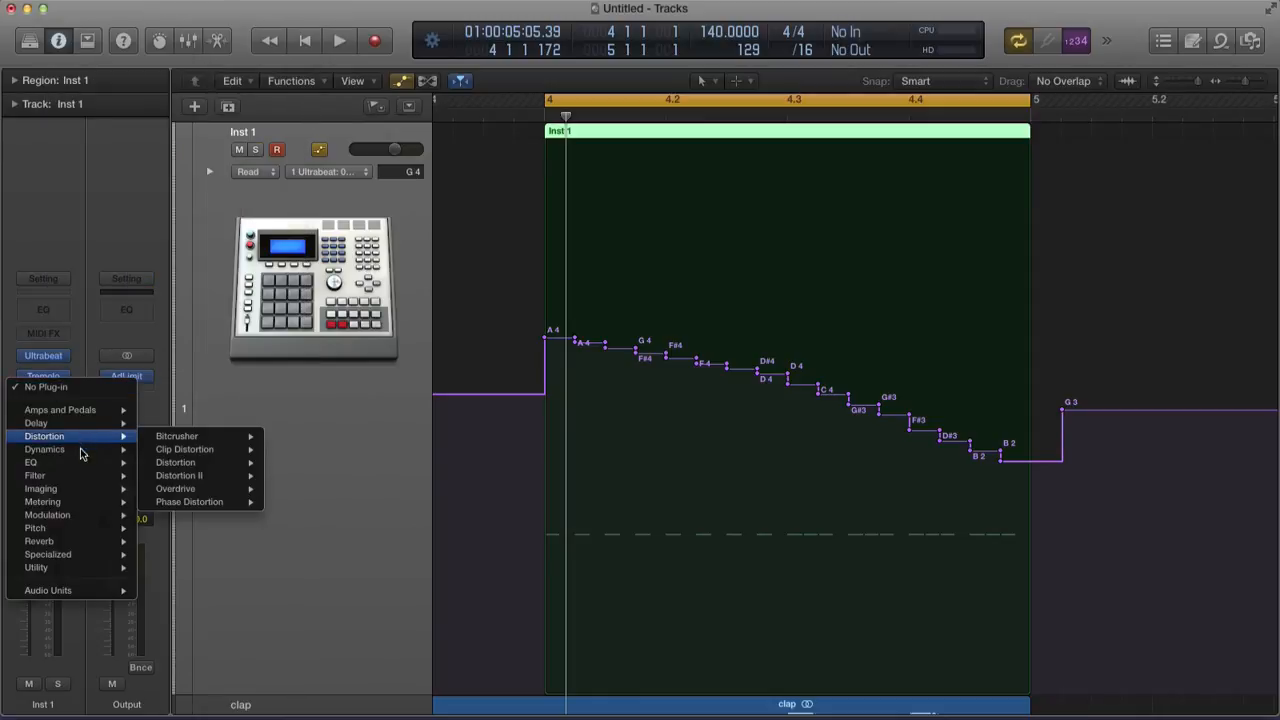
mouse_move(76, 476)
mouse_move(255, 479)
click(328, 476)
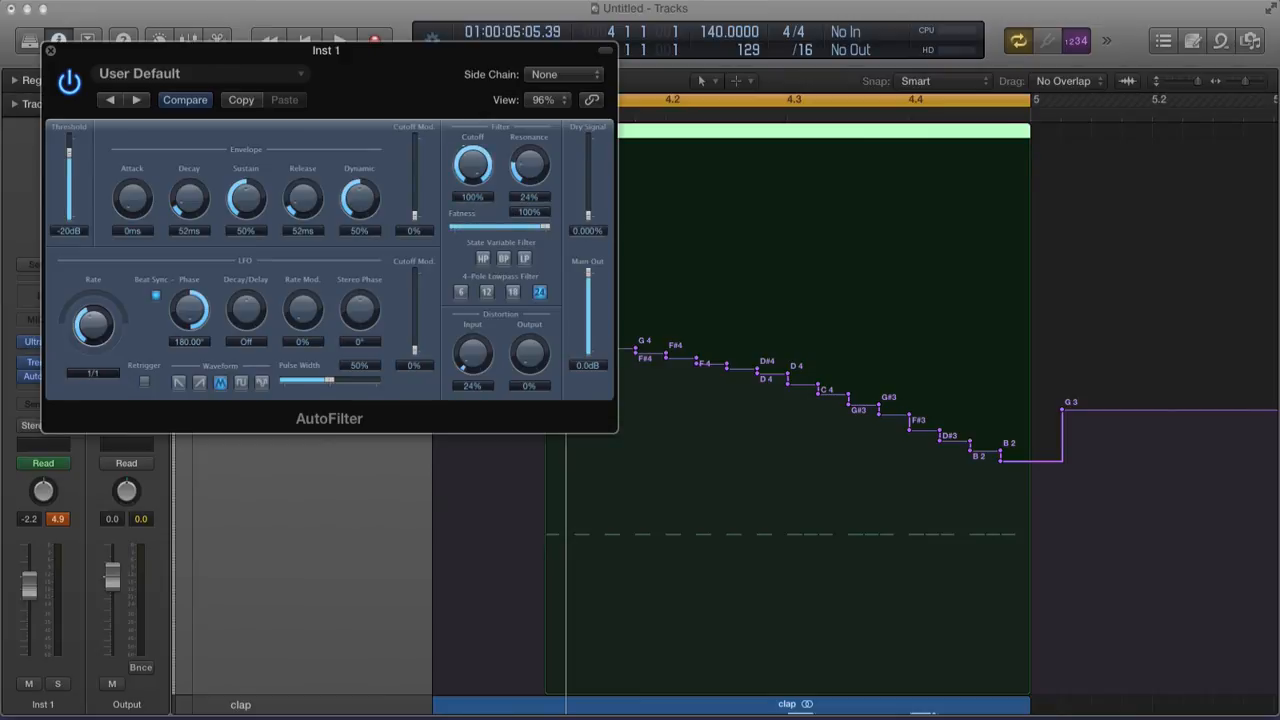
Audition the filtered playback, then open the CR2 Records store's Studio page
key(space)
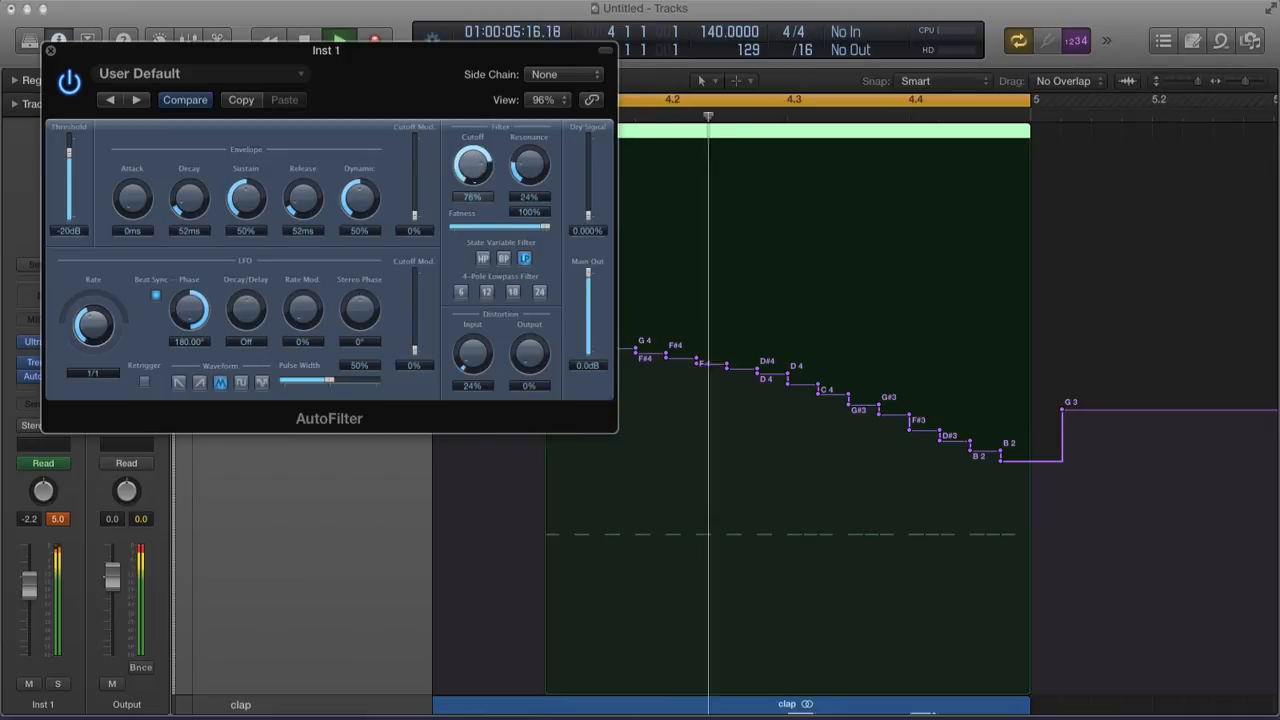
key(space)
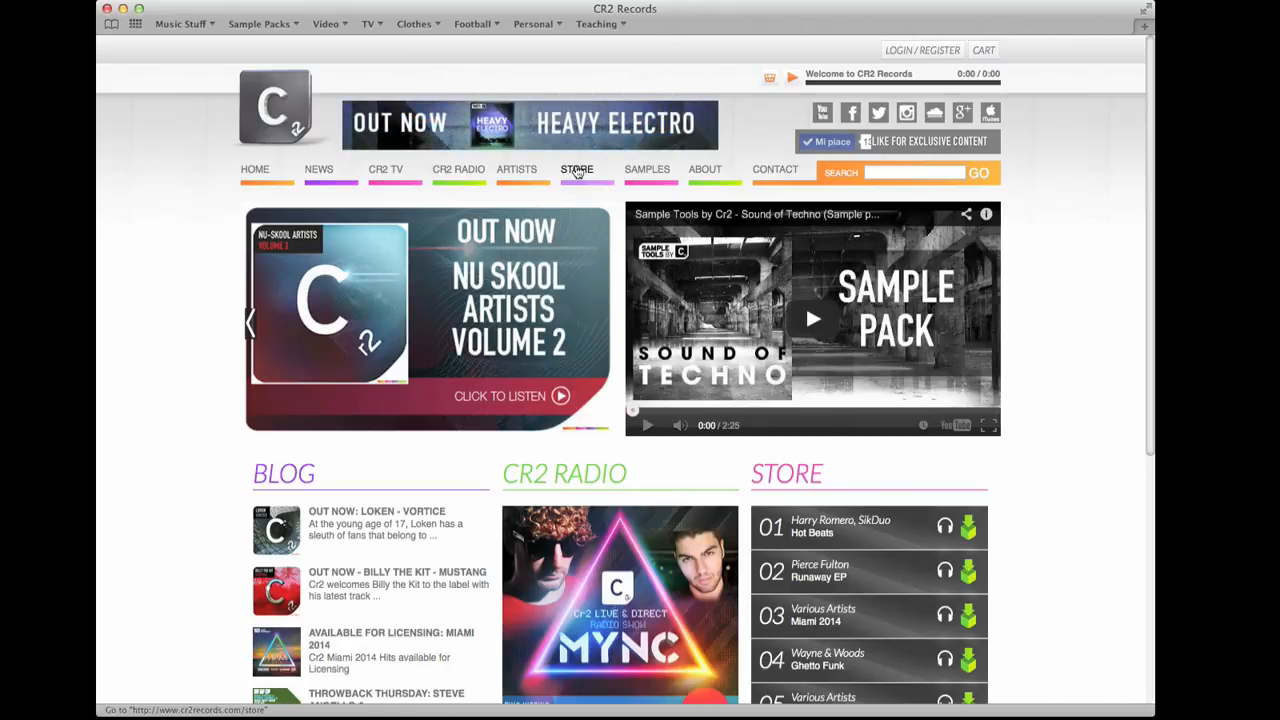
click(577, 171)
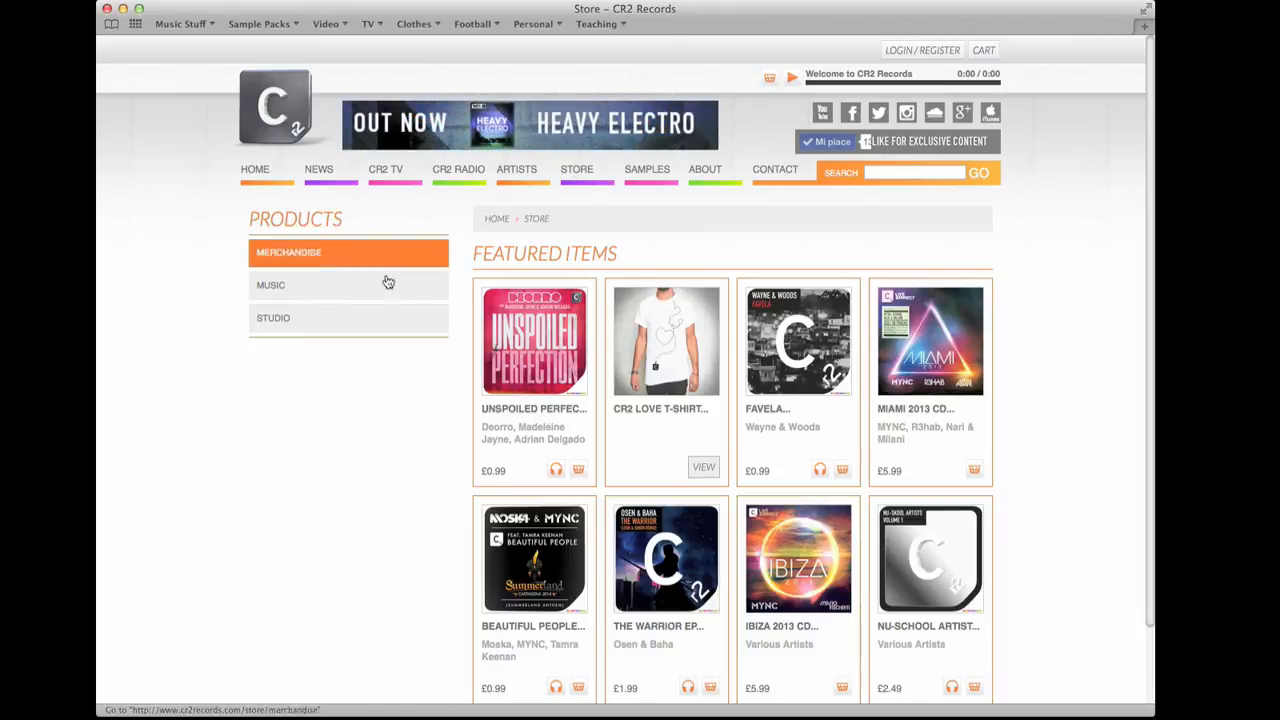
click(287, 320)
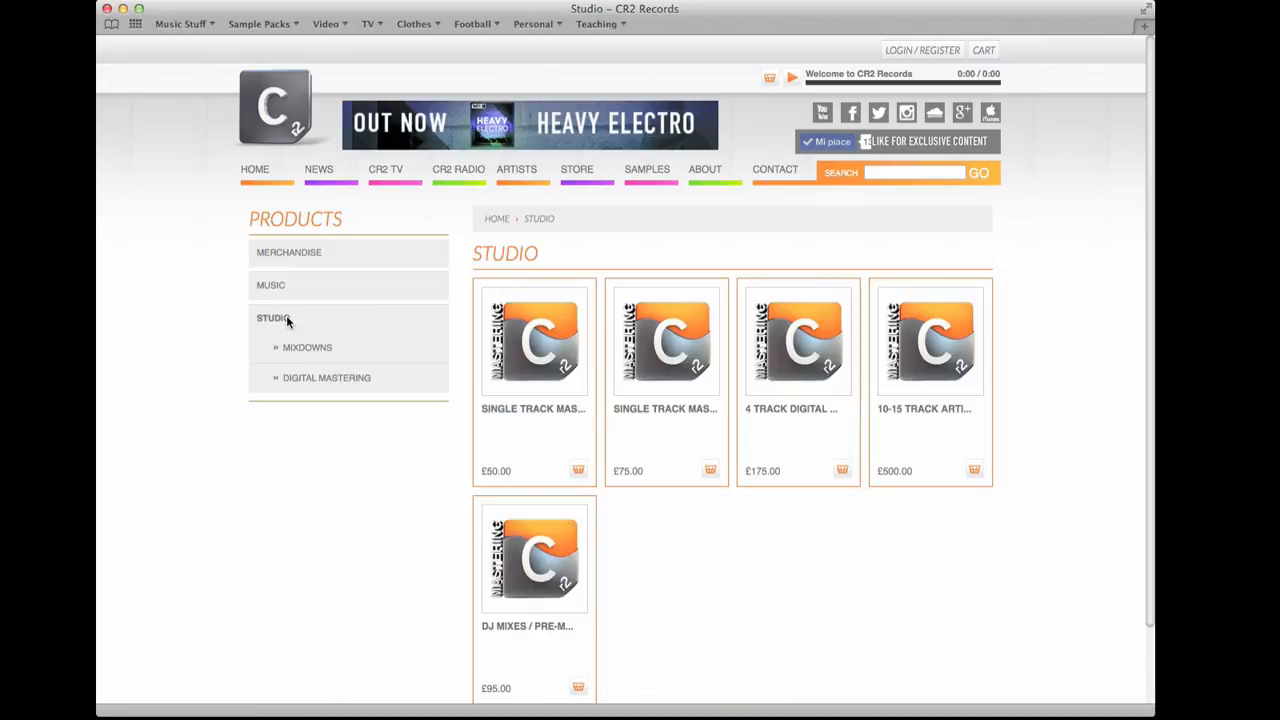